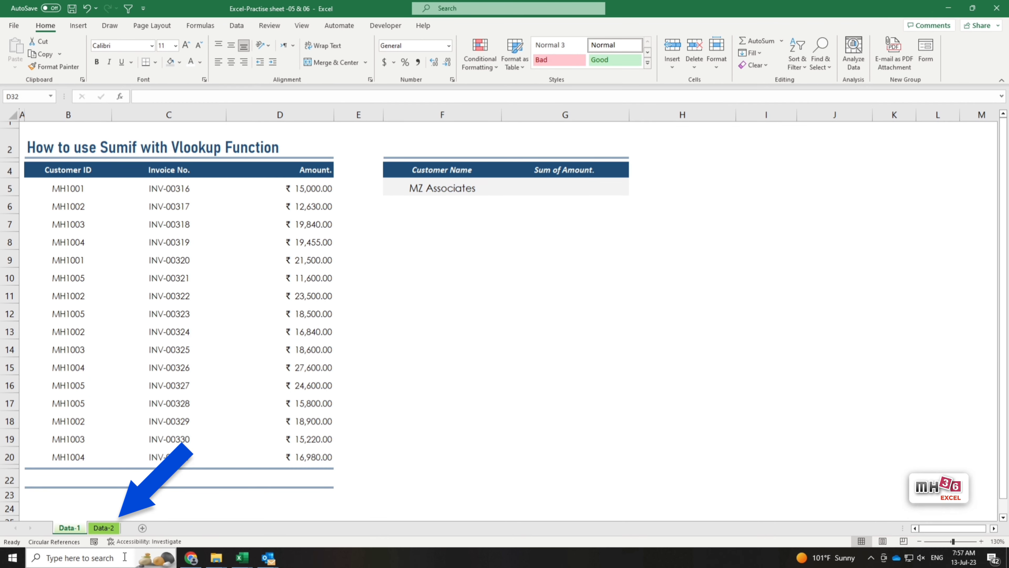
Review the customer details table on the Data-2 sheet and return to the Data-1 sheet
{"action": "left_click", "coordinate": [104, 528]}
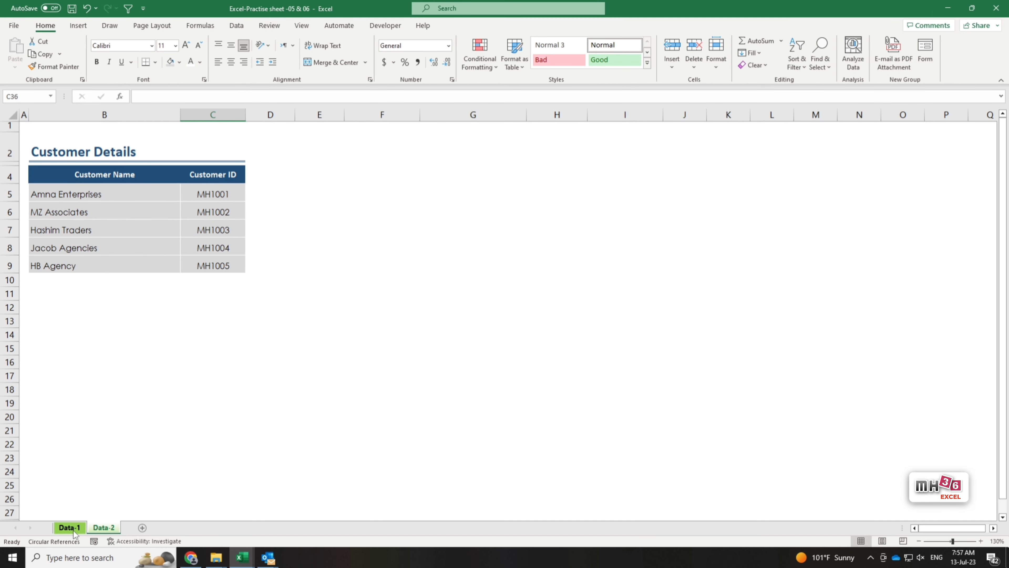
{"action": "left_click", "coordinate": [70, 527]}
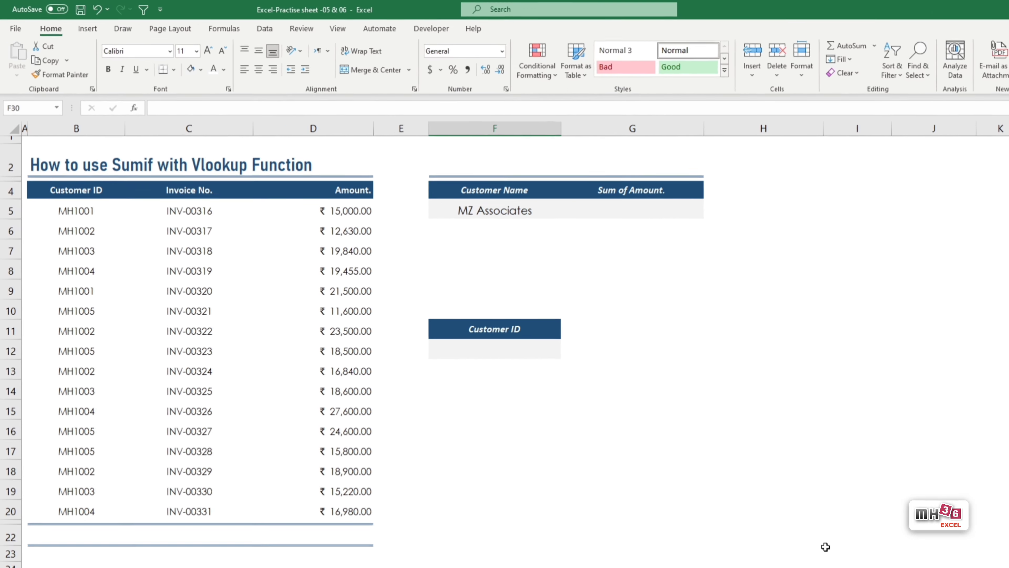
Start a VLOOKUP formula in cell F12 under Customer ID, using the customer name in F5 as the lookup value
{"action": "left_click", "coordinate": [456, 315]}
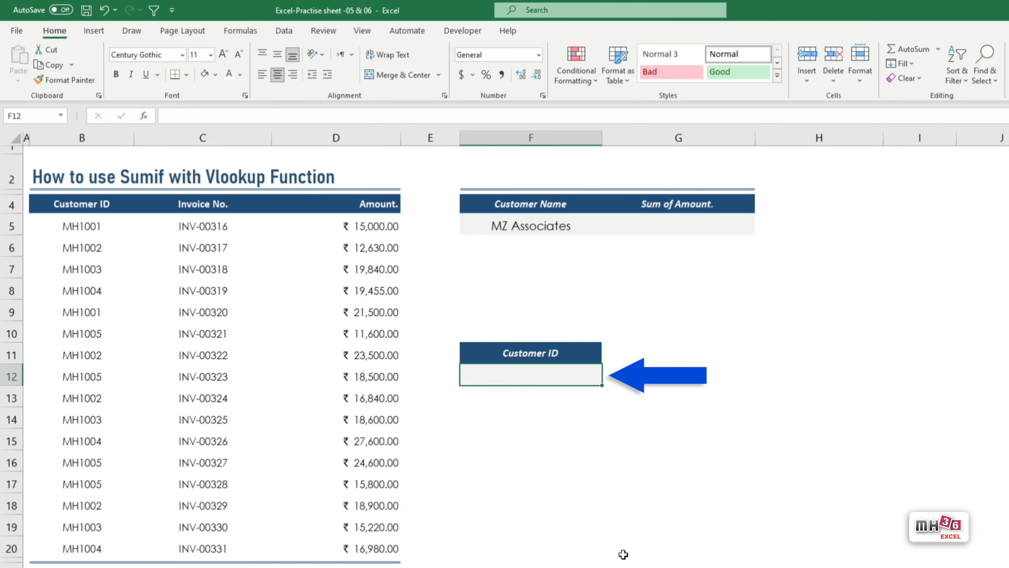
{"action": "type", "text": "="}
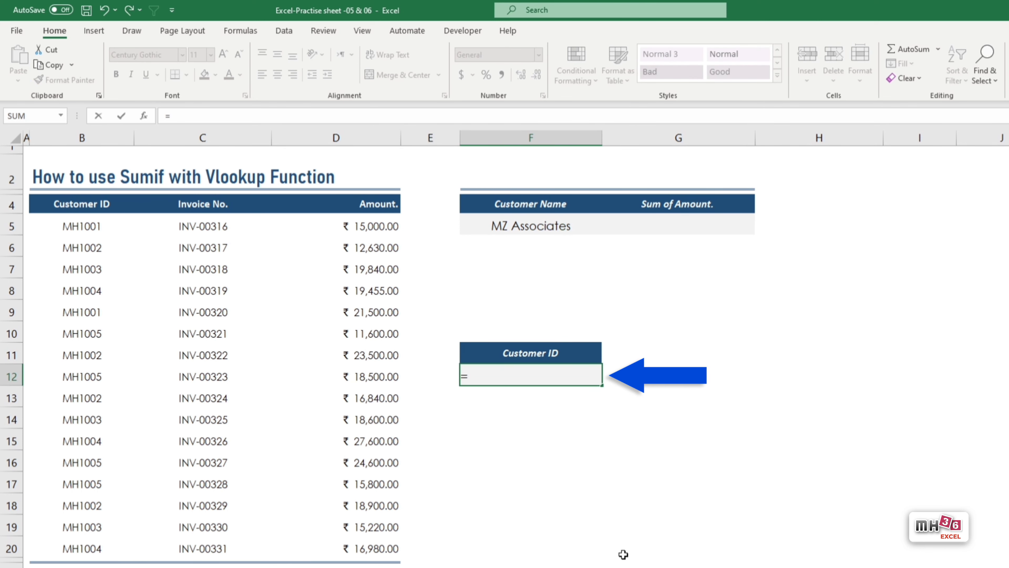
{"action": "type", "text": "vlookup("}
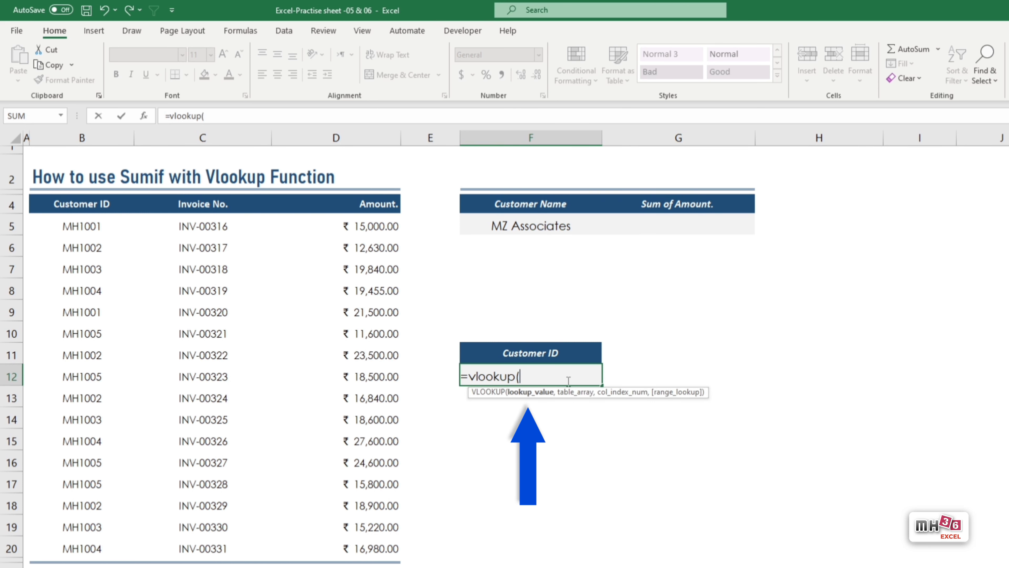
{"action": "left_click", "coordinate": [578, 226]}
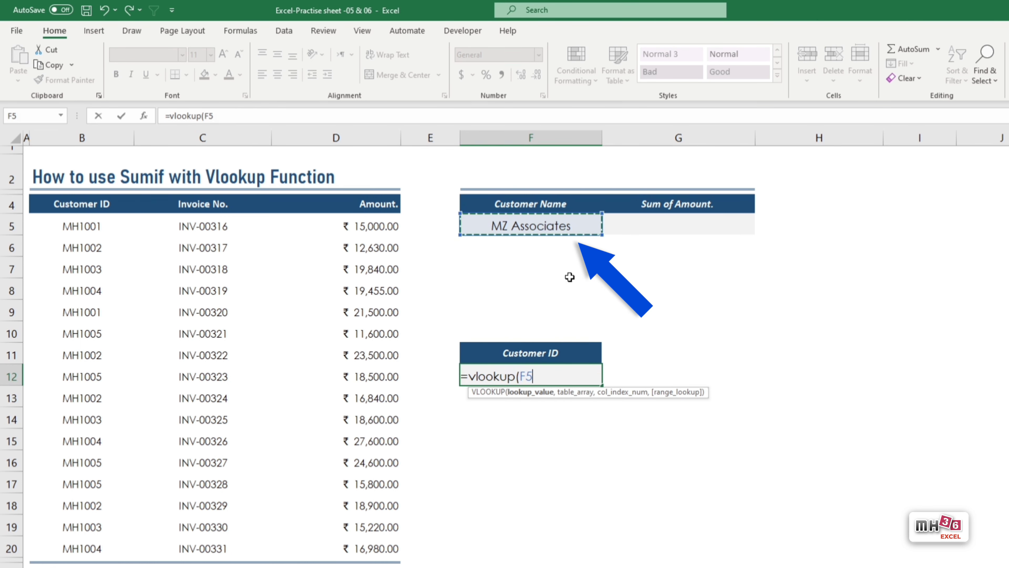
{"action": "type", "text": ","}
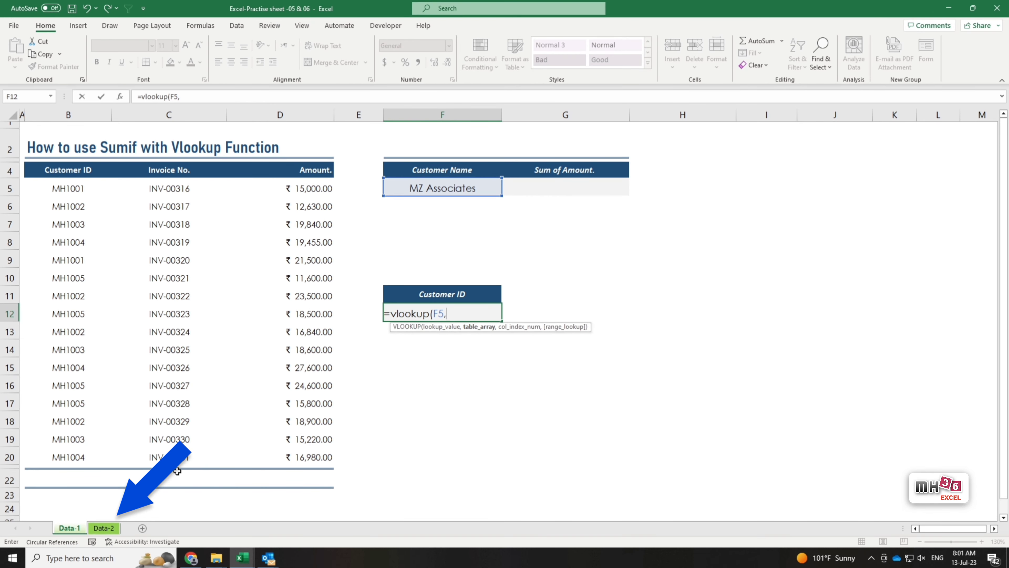
Complete the VLOOKUP with table array 'Data-2'!B5:C9, column index 2 and exact match 0
{"action": "left_click", "coordinate": [115, 530]}
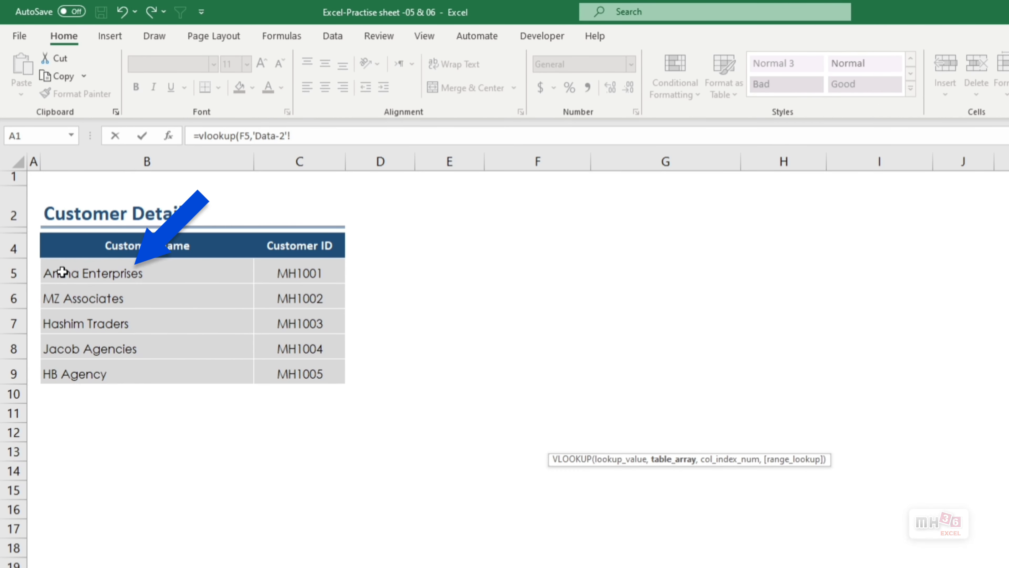
{"action": "left_click_drag", "start_coordinate": [43, 194], "coordinate": [104, 211]}
{"action": "left_click_drag", "start_coordinate": [147, 297], "coordinate": [330, 373]}
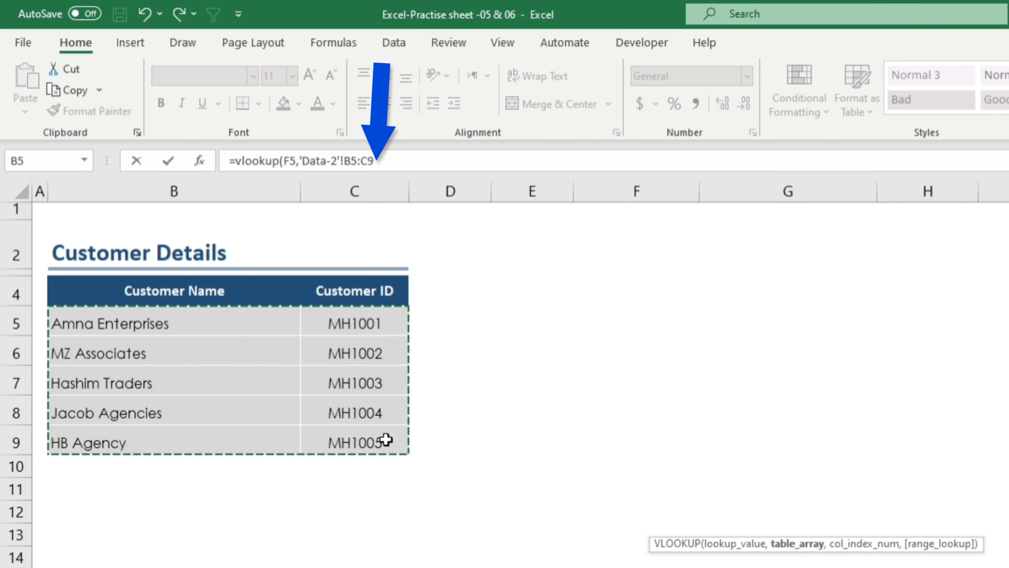
{"action": "type", "text": ","}
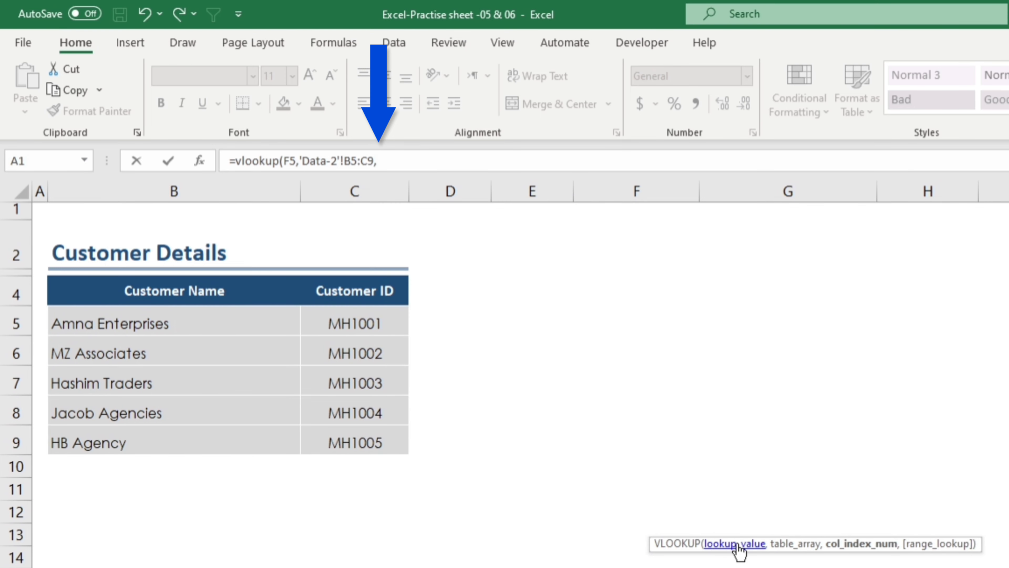
{"action": "left_click_drag", "start_coordinate": [894, 555], "coordinate": [468, 189]}
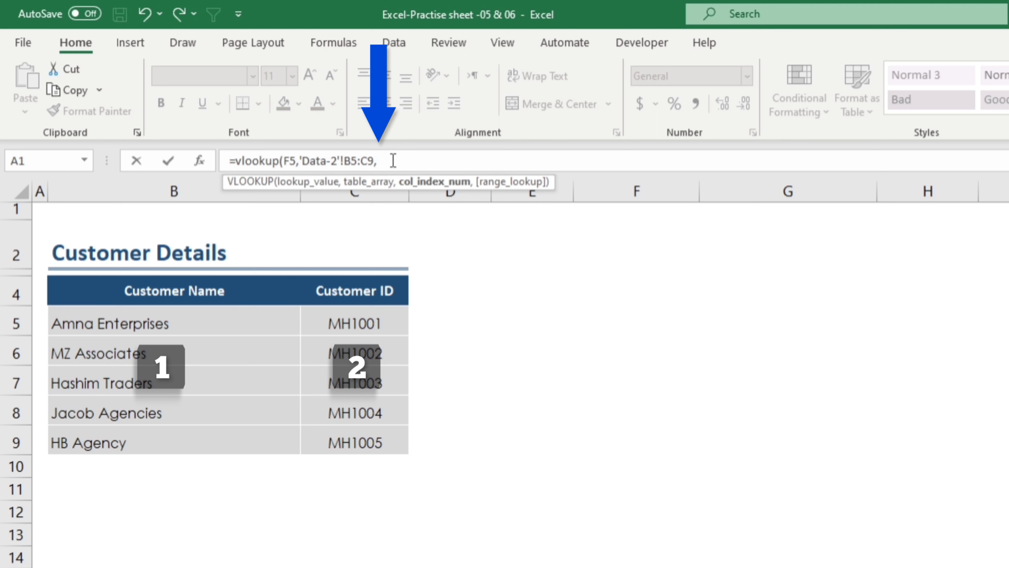
{"action": "type", "text": "2"}
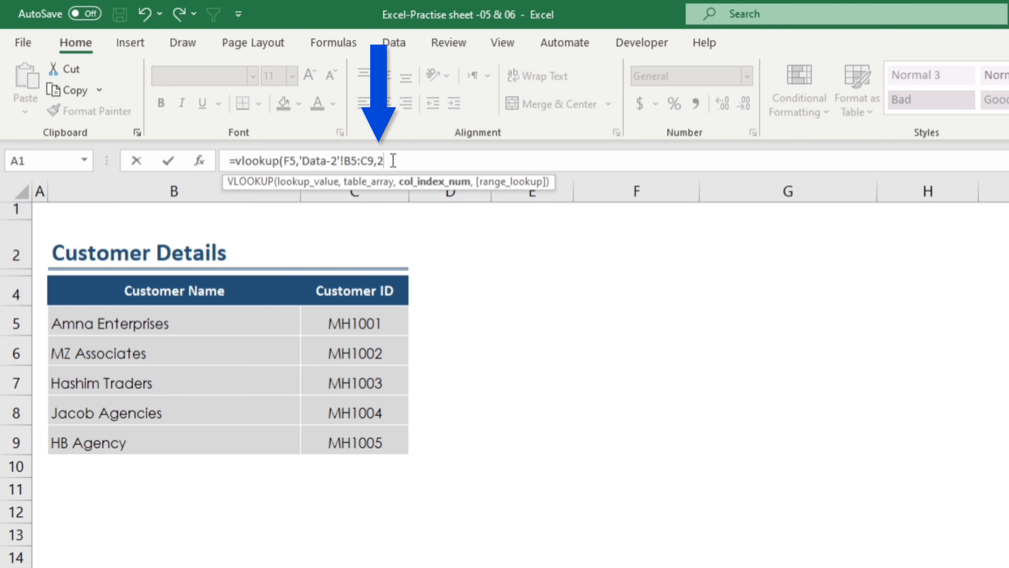
{"action": "type", "text": ","}
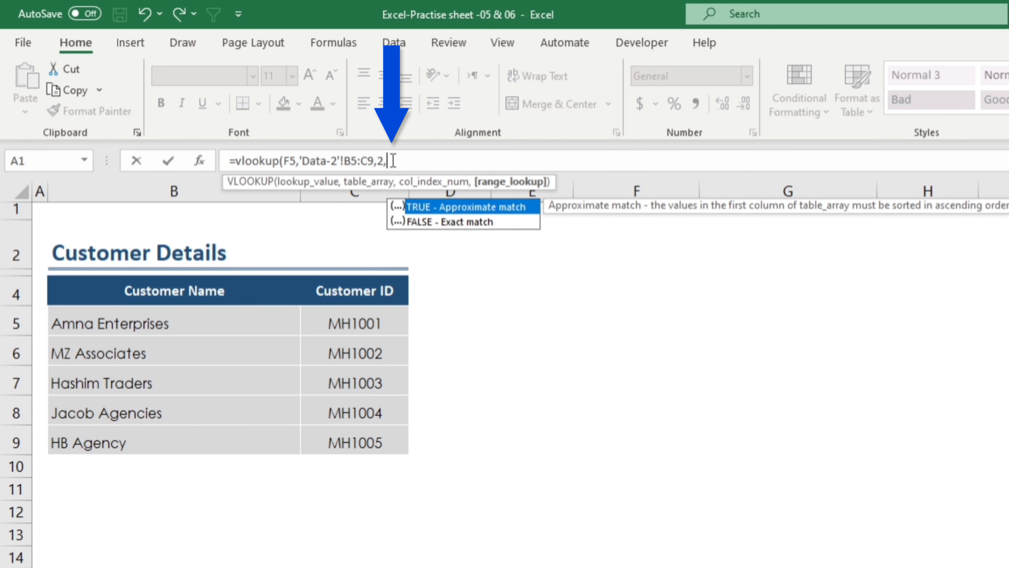
{"action": "type", "text": "0"}
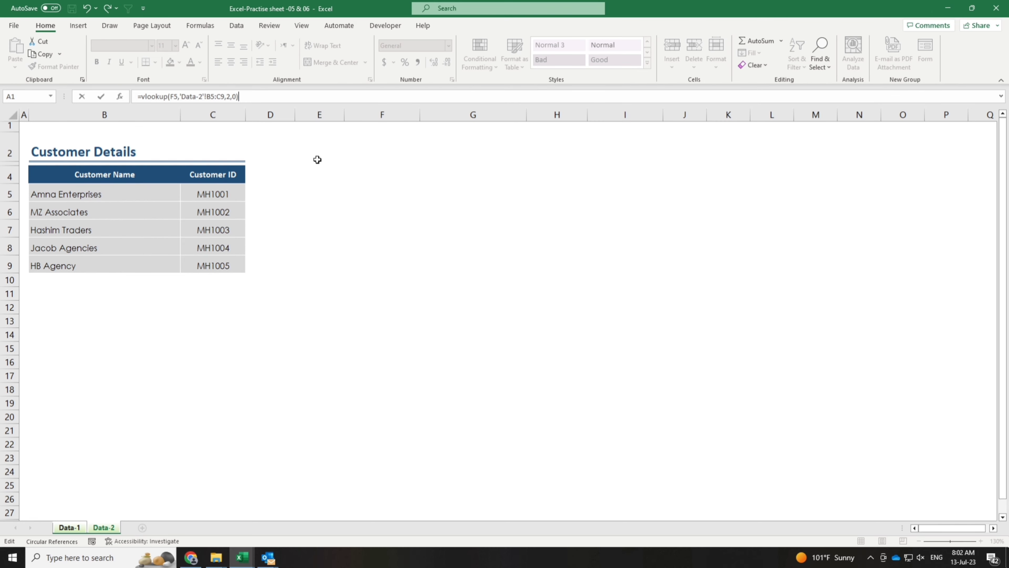
{"action": "key", "text": "Return"}
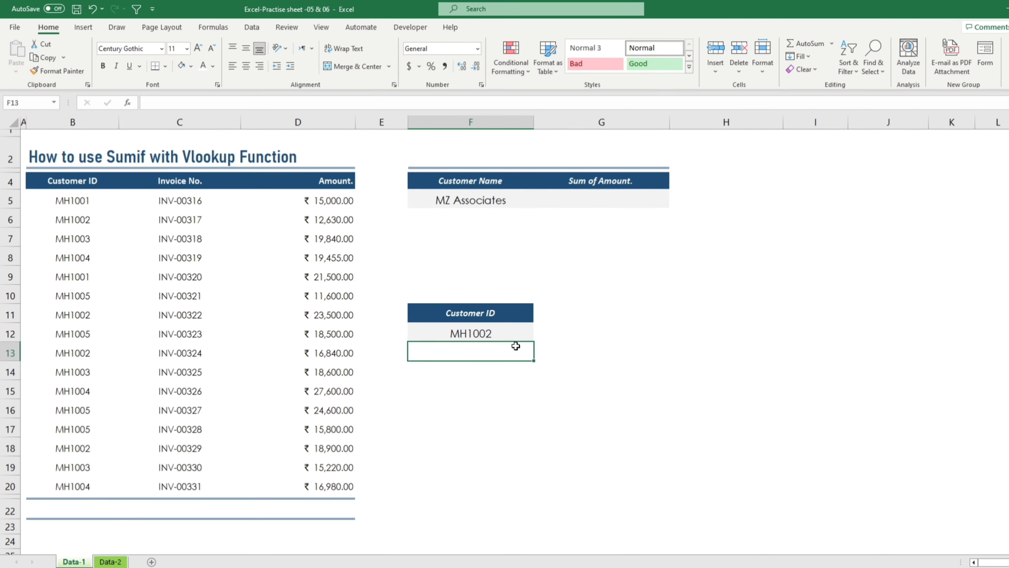
Check the customer ID returned in F12 against the customer list on the Data-2 sheet and return to Data-1
{"action": "left_click", "coordinate": [583, 377]}
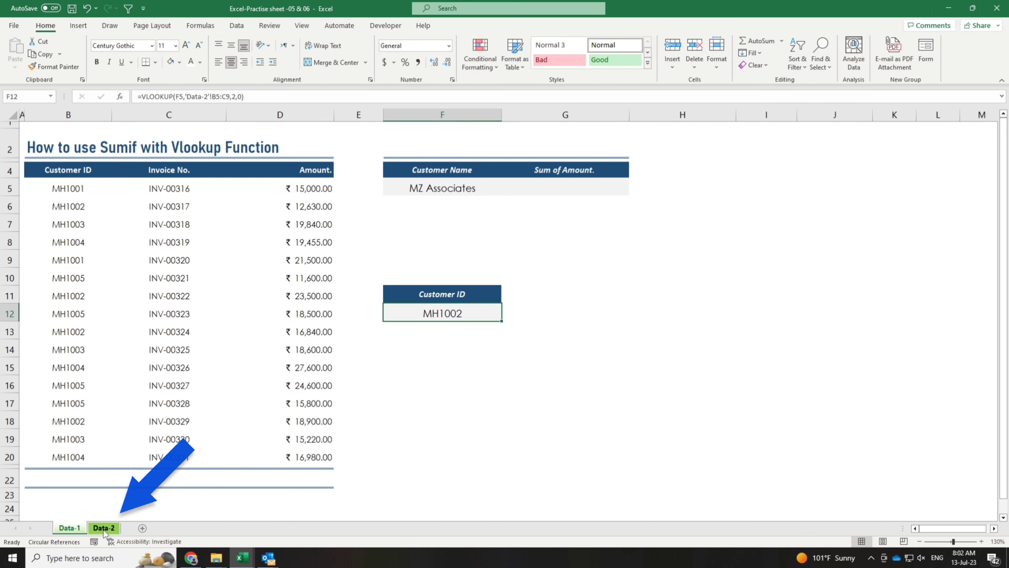
{"action": "left_click", "coordinate": [103, 528]}
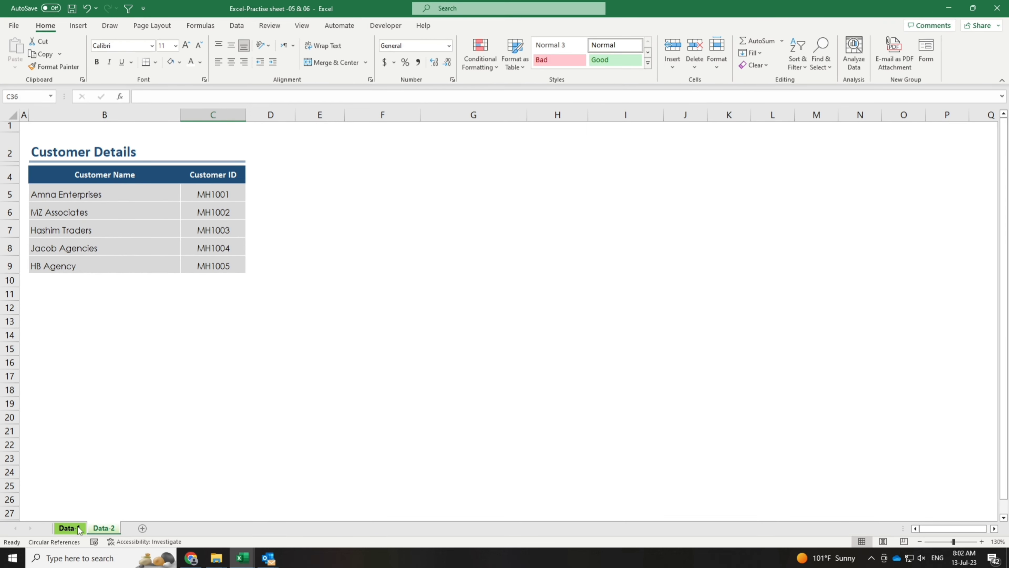
{"action": "left_click", "coordinate": [77, 527]}
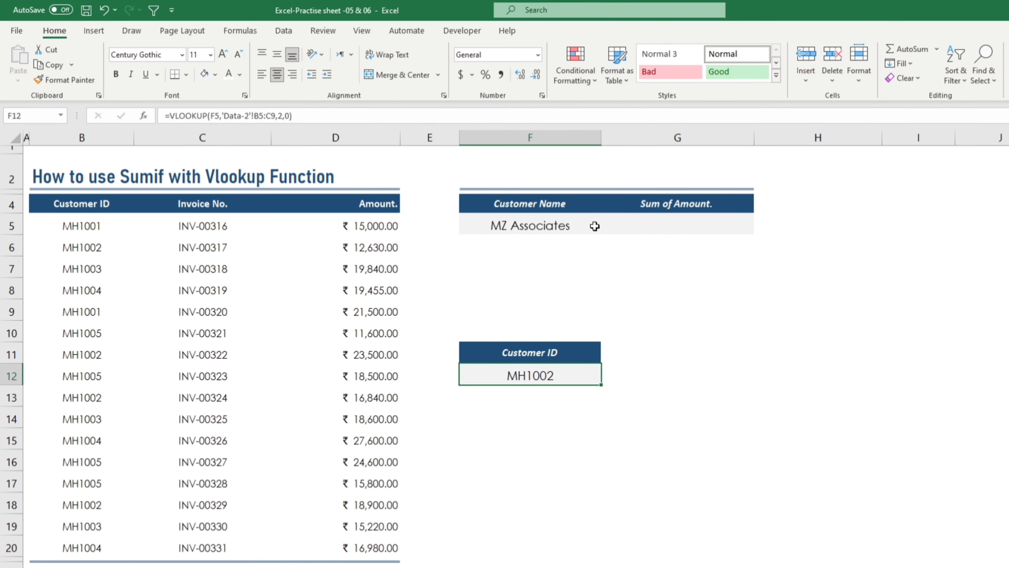
Test the lookup by changing the customer name in F5 to Hashim Traders, Jacob Agencies and HB Agency in turn
{"action": "left_click", "coordinate": [497, 188]}
{"action": "left_click", "coordinate": [608, 229]}
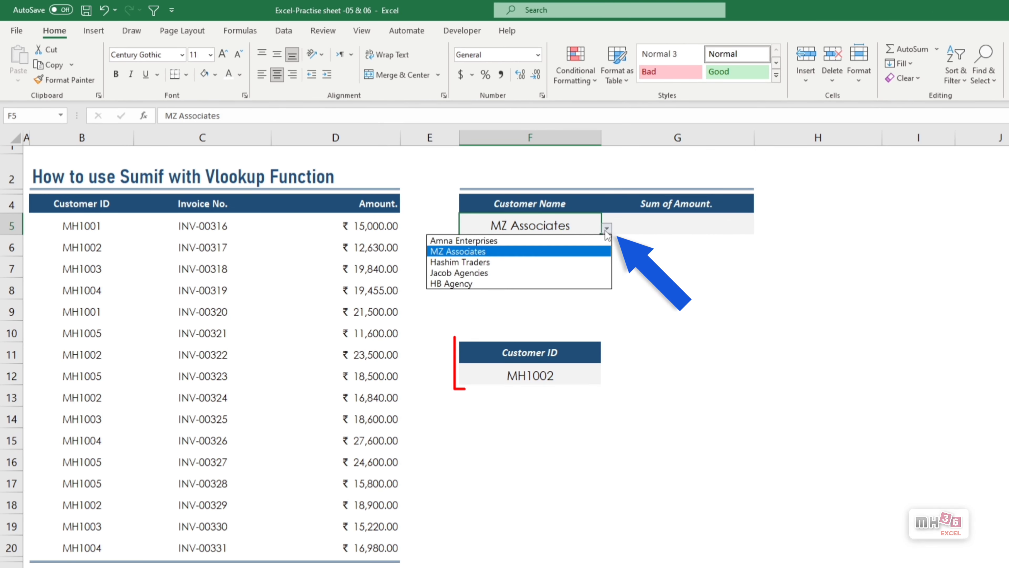
{"action": "left_click", "coordinate": [546, 261]}
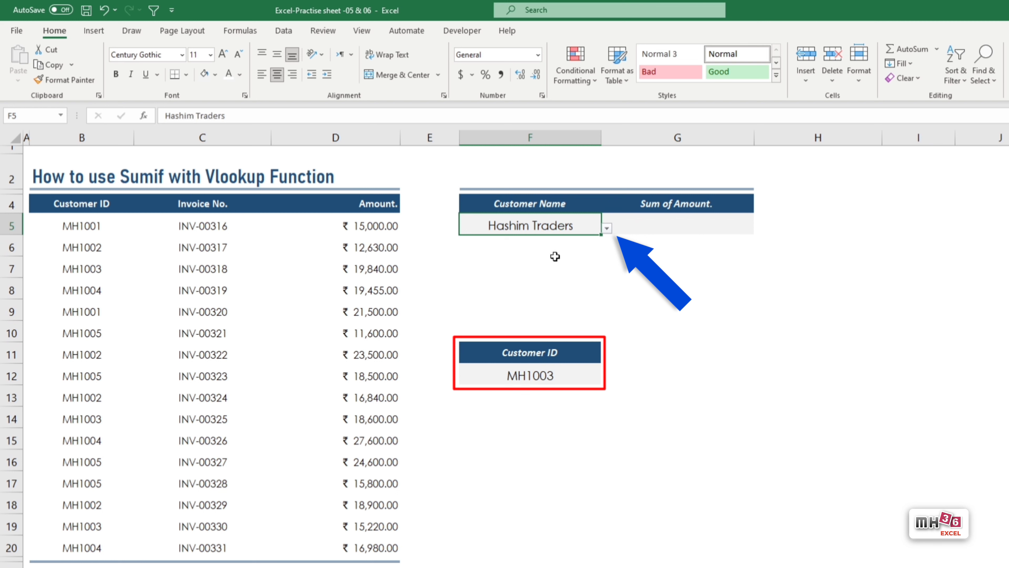
{"action": "left_click", "coordinate": [607, 229]}
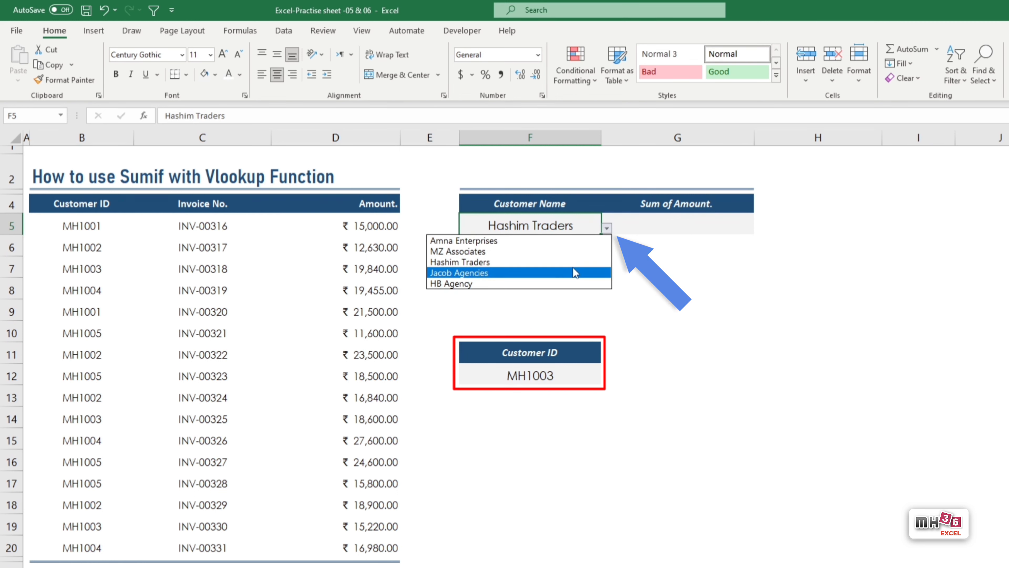
{"action": "left_click", "coordinate": [574, 271]}
{"action": "left_click", "coordinate": [607, 228]}
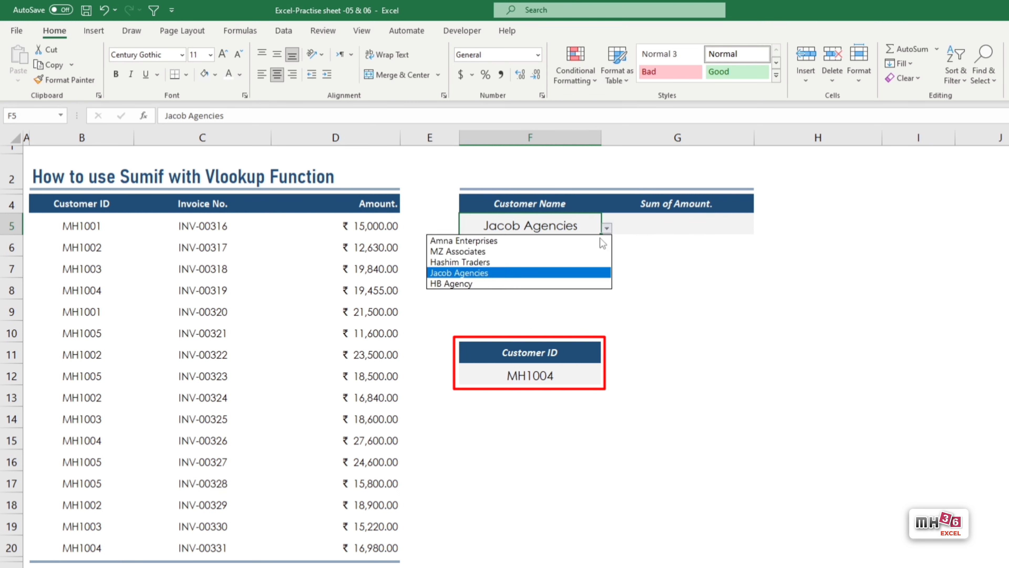
{"action": "left_click", "coordinate": [583, 283]}
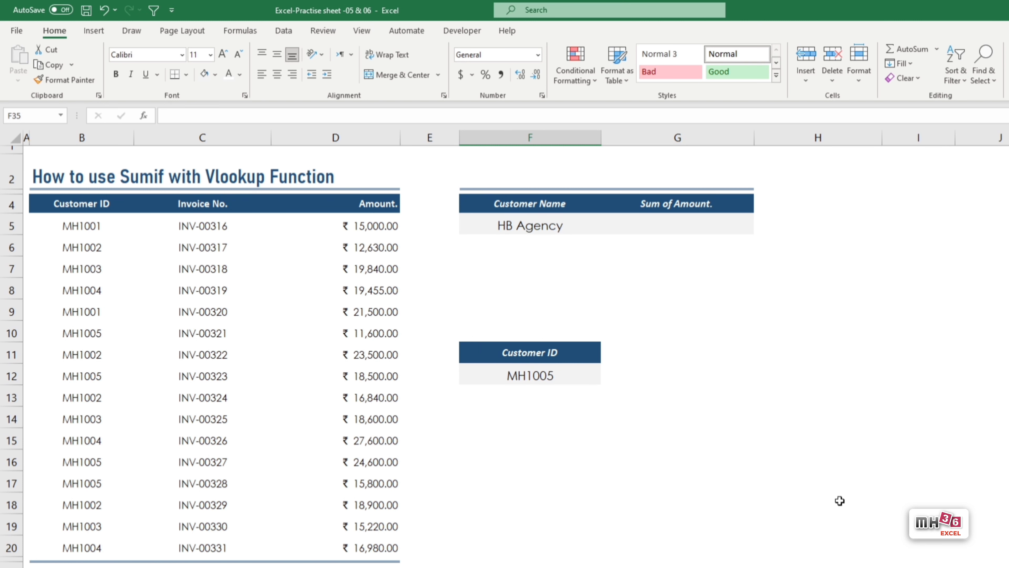
Enter =SUMIF(B5:B20,F12,D5:D20) in cell G5 to sum the amounts for the looked-up customer ID
{"action": "left_click", "coordinate": [722, 229]}
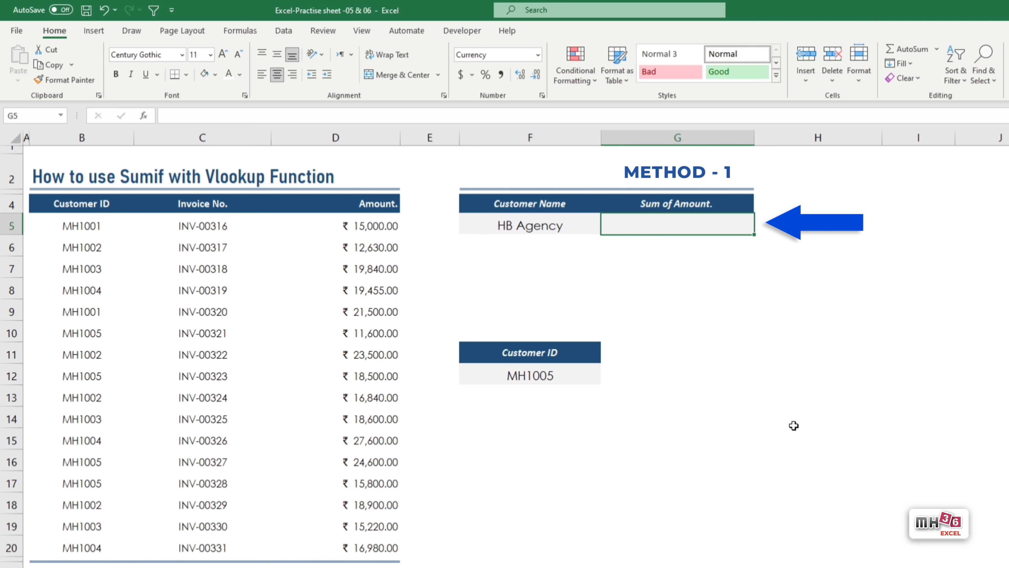
{"action": "type", "text": "=sumi"}
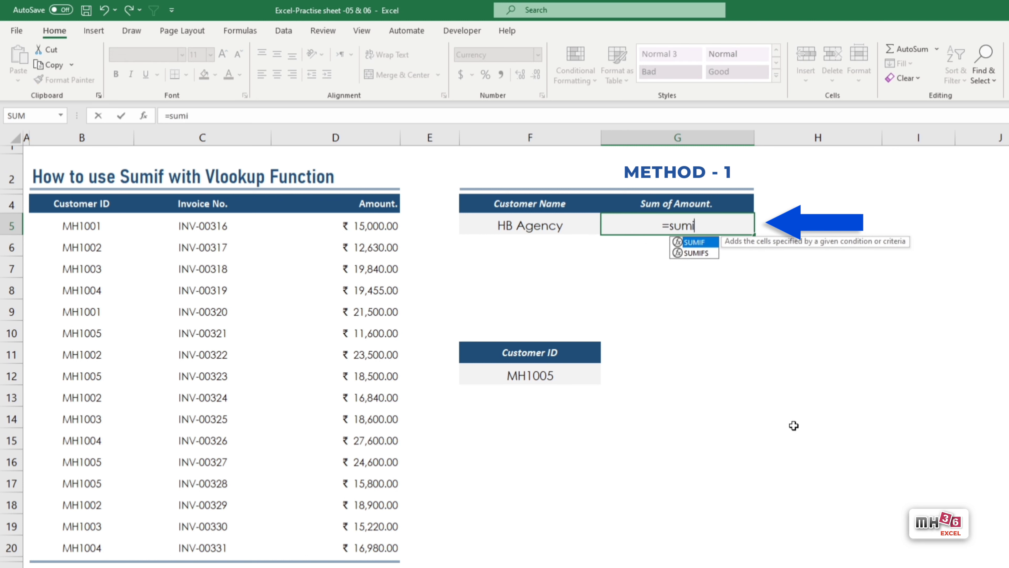
{"action": "type", "text": "f("}
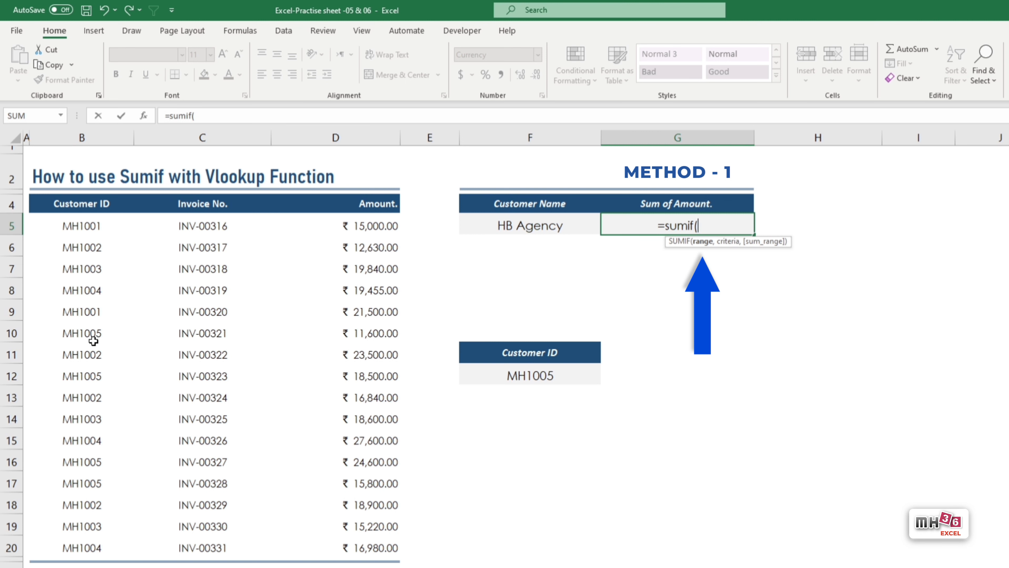
{"action": "left_click_drag", "start_coordinate": [102, 228], "coordinate": [109, 540]}
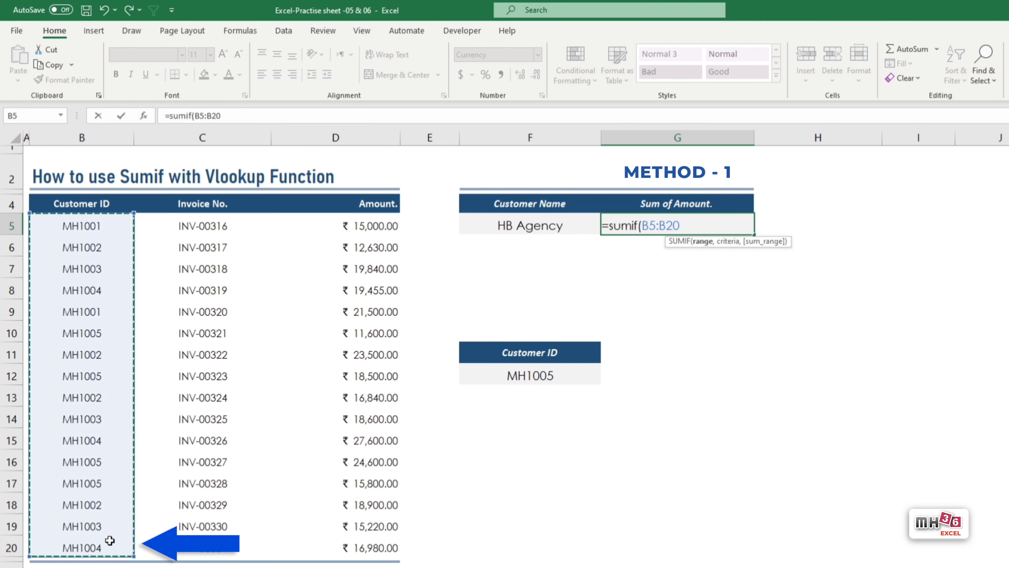
{"action": "type", "text": ","}
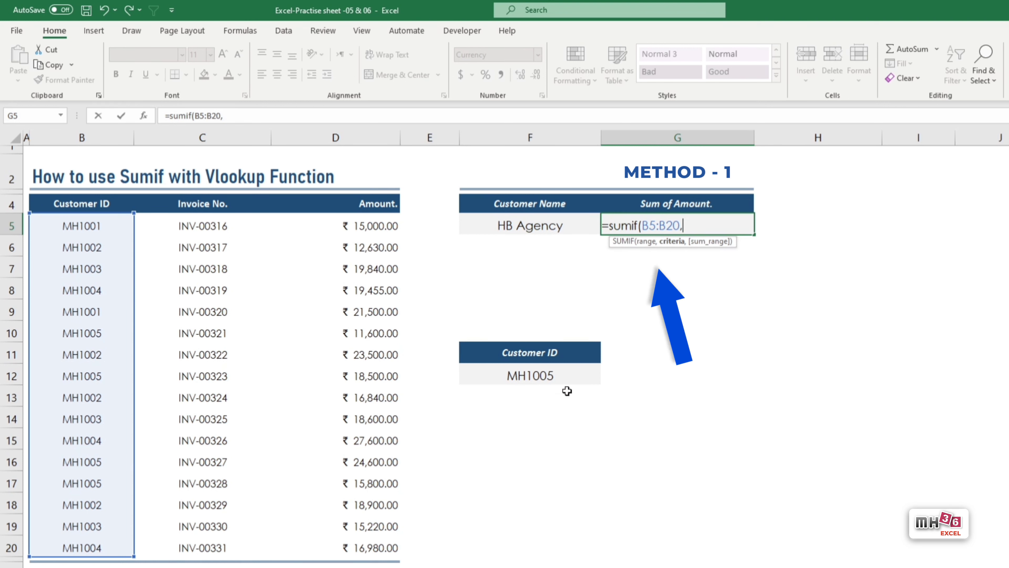
{"action": "left_click", "coordinate": [579, 380]}
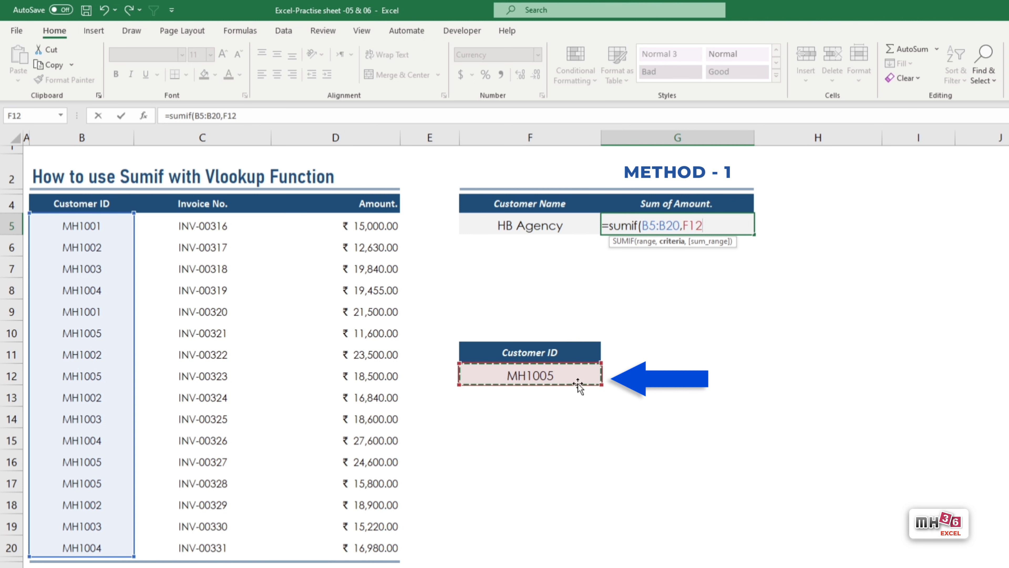
{"action": "type", "text": ","}
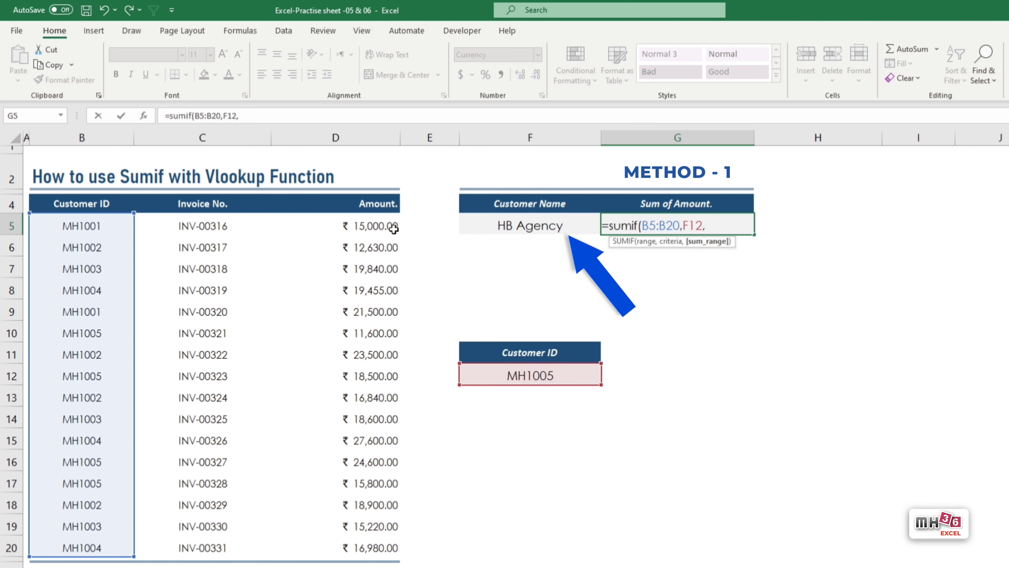
{"action": "left_click_drag", "start_coordinate": [394, 225], "coordinate": [381, 545]}
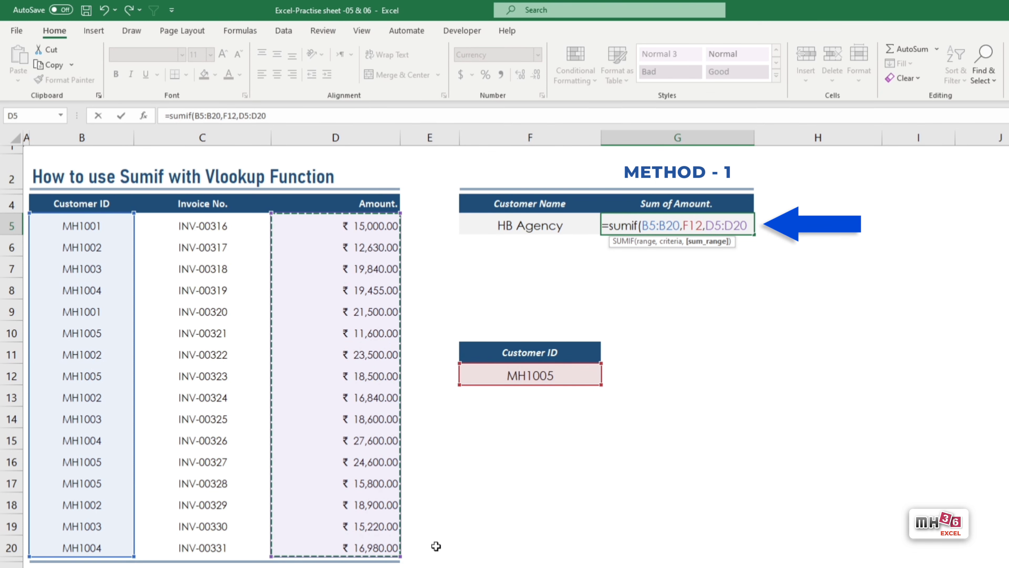
{"action": "type", "text": ")"}
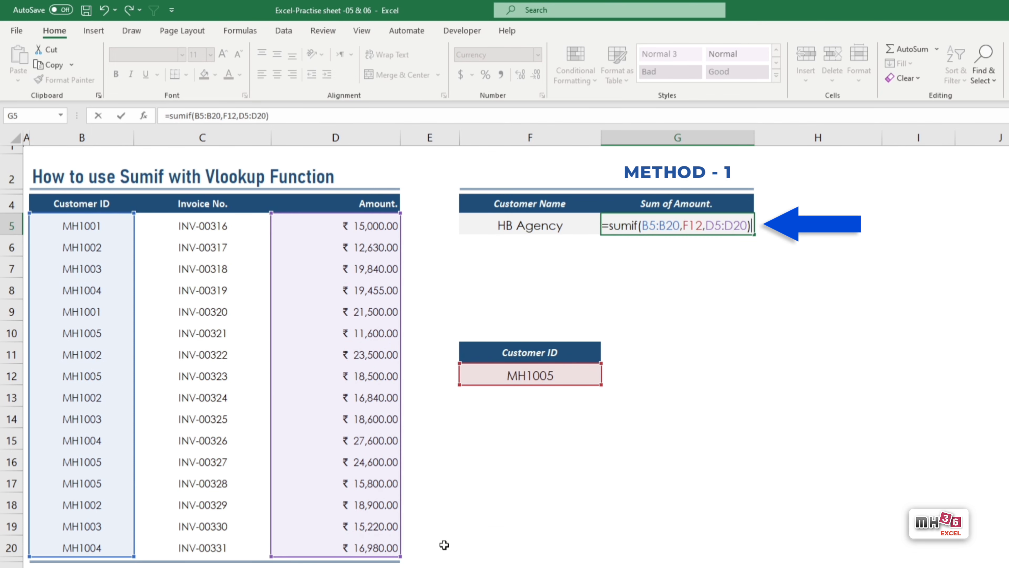
{"action": "key", "text": "Return"}
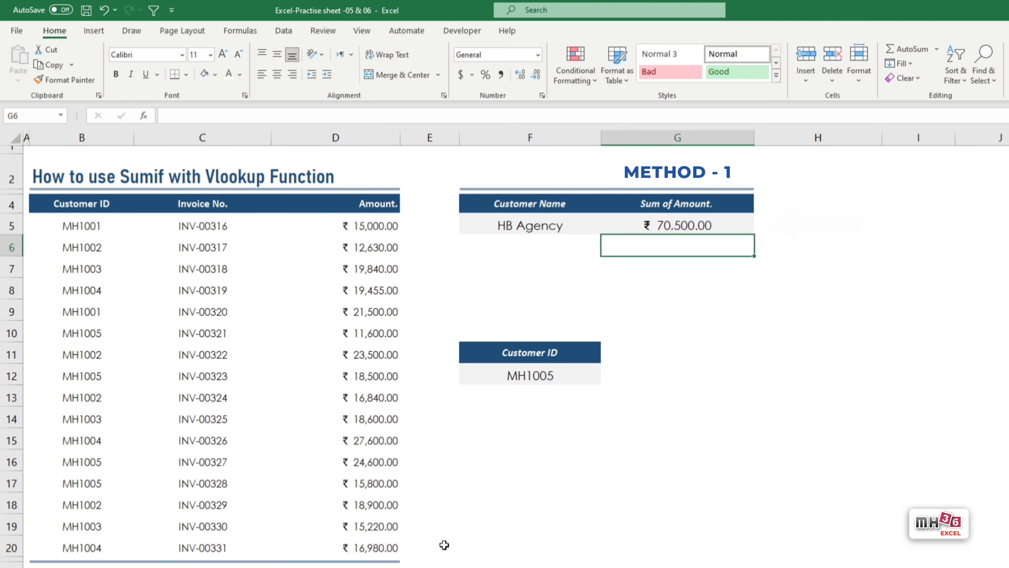
{"action": "key", "text": "Up"}
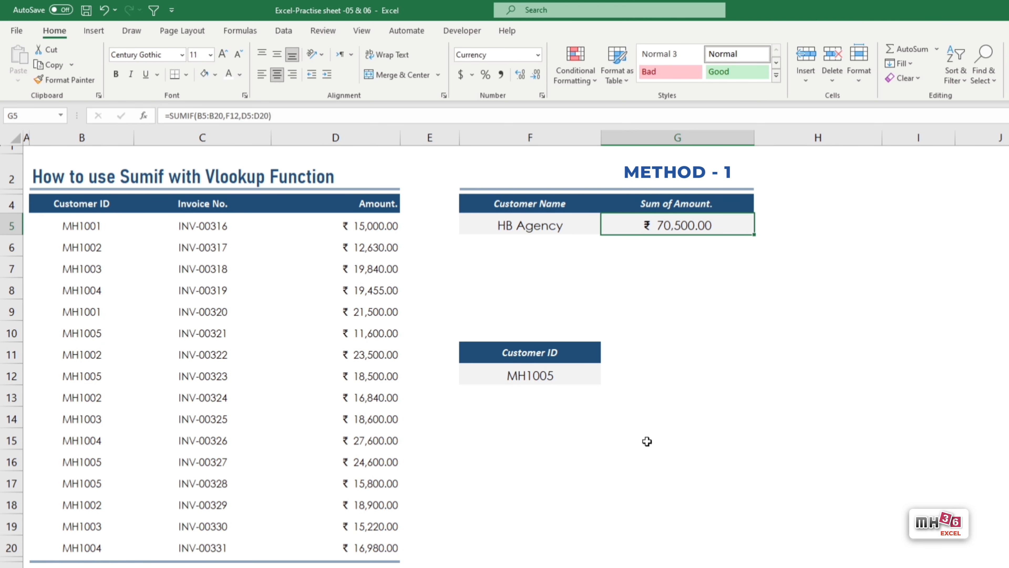
Set the customer name in F5 to MZ Associates
{"action": "left_click", "coordinate": [588, 227]}
{"action": "left_click", "coordinate": [606, 227]}
{"action": "left_click", "coordinate": [567, 248]}
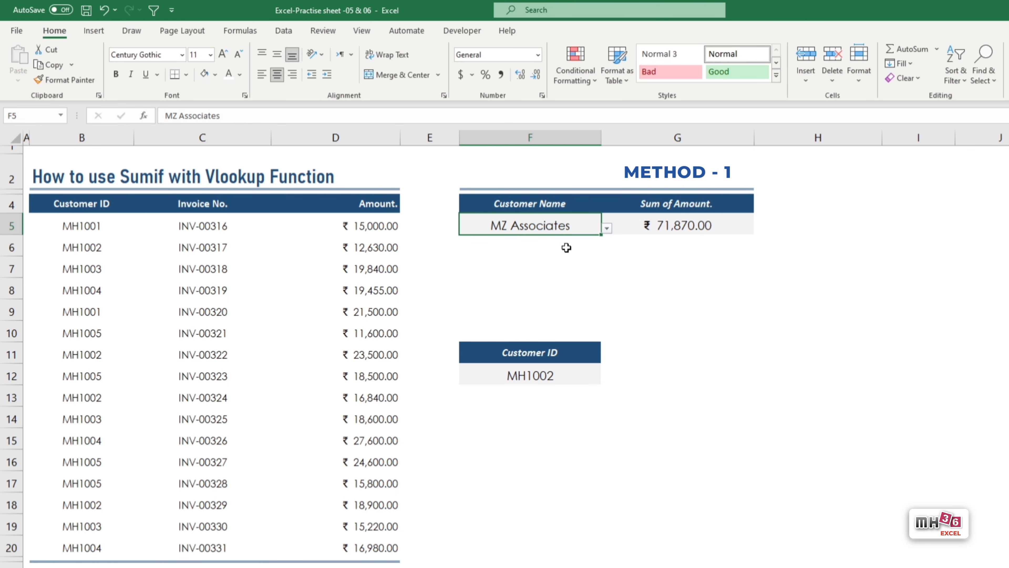
Test the total in G5 by setting the customer name in F5 to Hashim Traders
{"action": "left_click", "coordinate": [607, 227]}
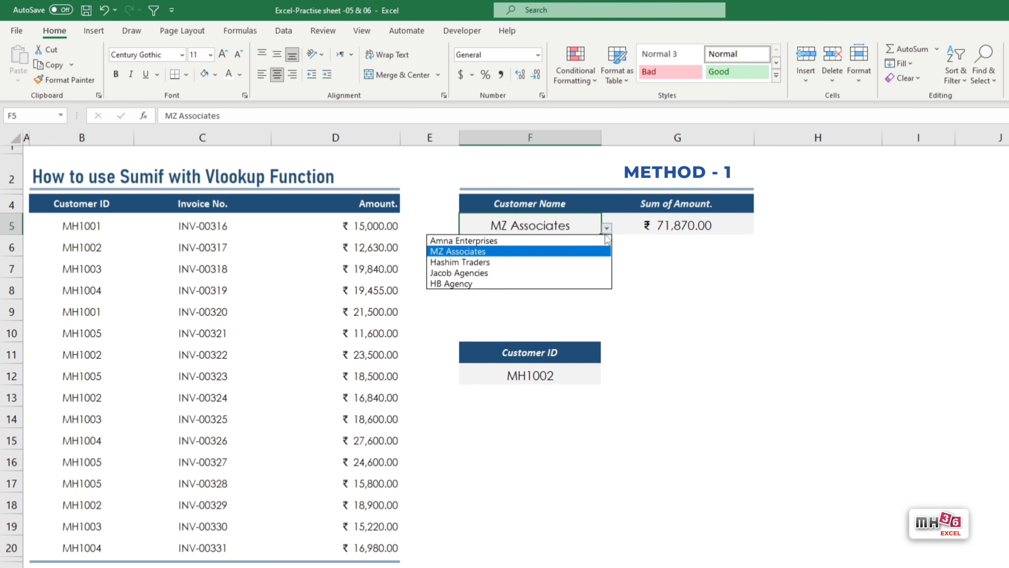
{"action": "left_click", "coordinate": [575, 261]}
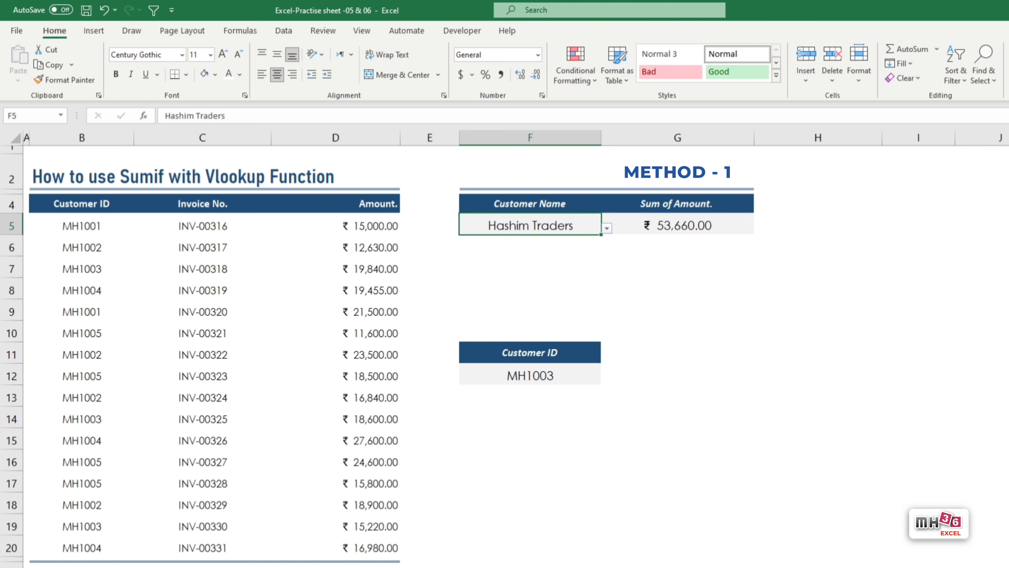
{"action": "left_click", "coordinate": [530, 567]}
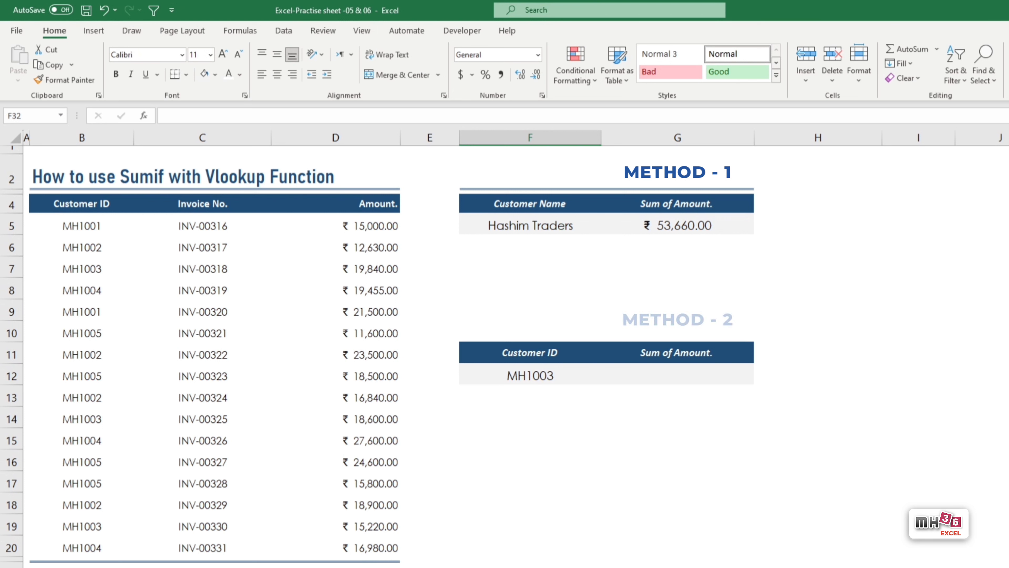
Start a SUMIF formula in G12 with range B5:B20 and a nested VLOOKUP as criteria, using F5 as the lookup value
{"action": "left_click", "coordinate": [667, 374]}
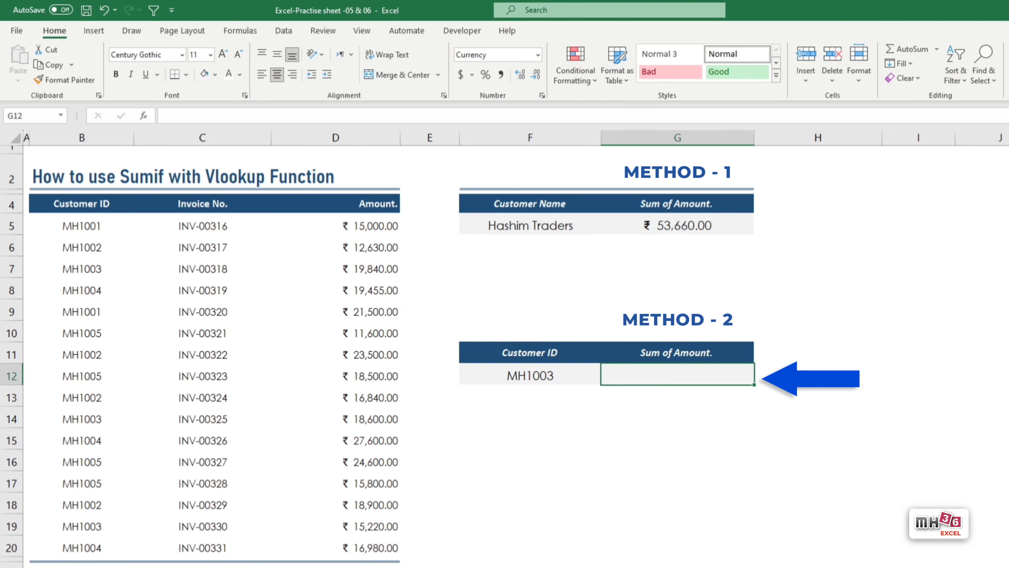
{"action": "type", "text": "=sumif("}
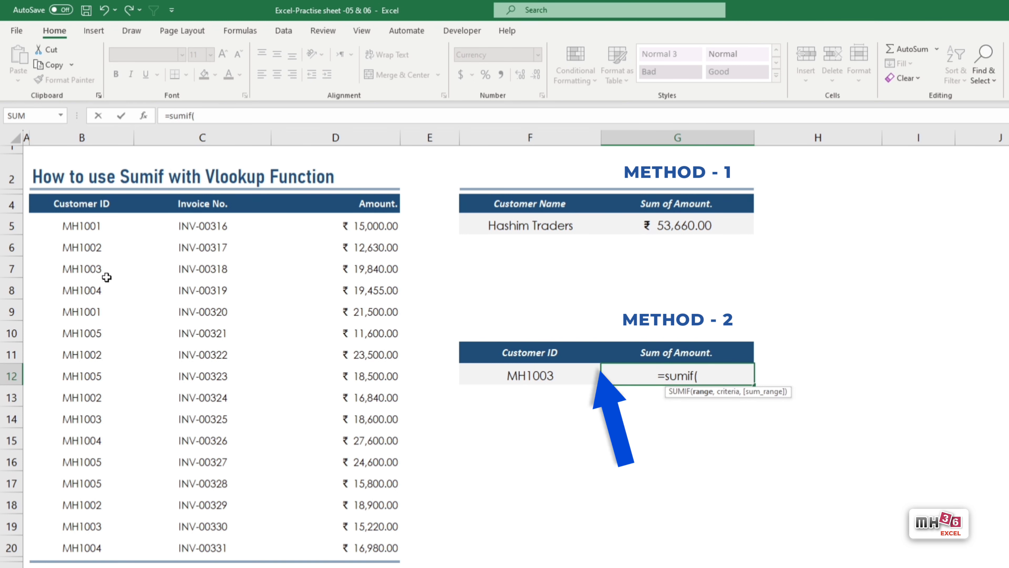
{"action": "left_click_drag", "start_coordinate": [101, 228], "coordinate": [131, 539]}
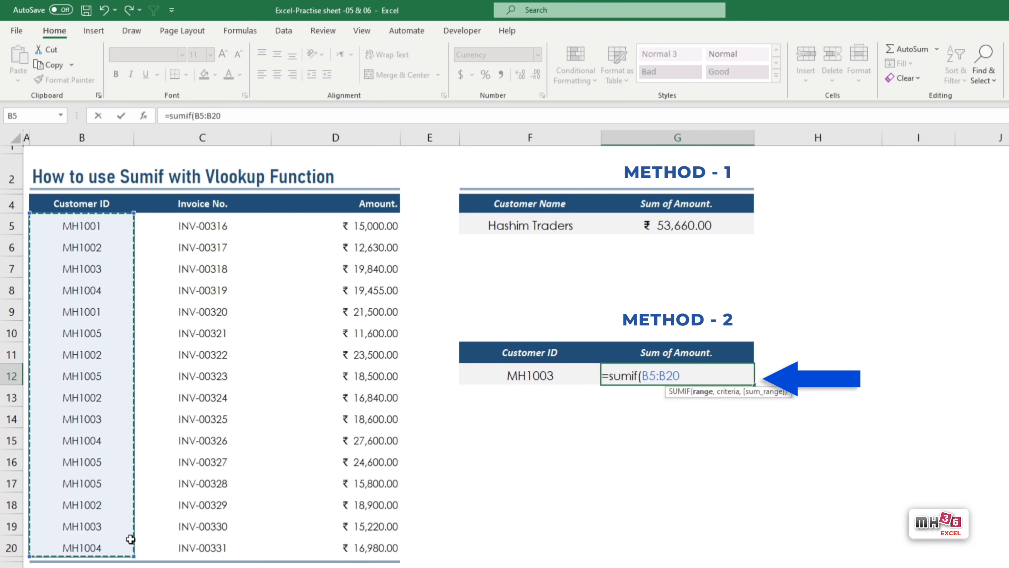
{"action": "type", "text": ","}
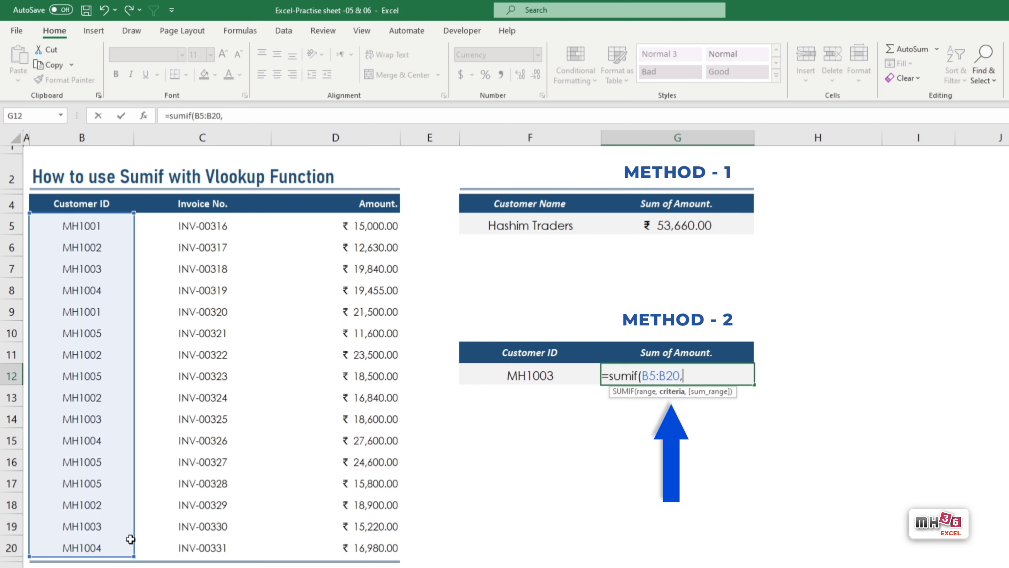
{"action": "type", "text": "vloo"}
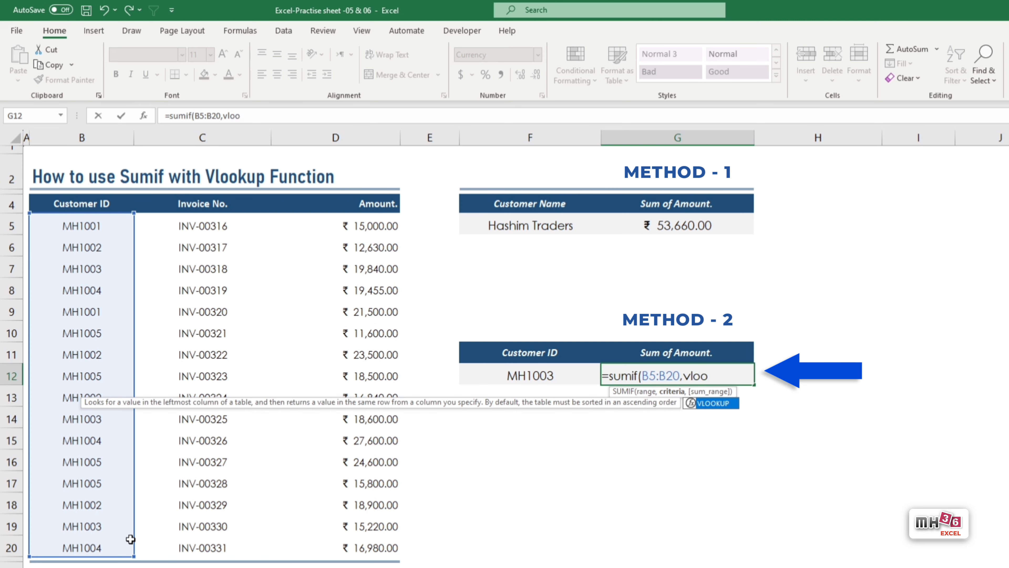
{"action": "type", "text": "kup("}
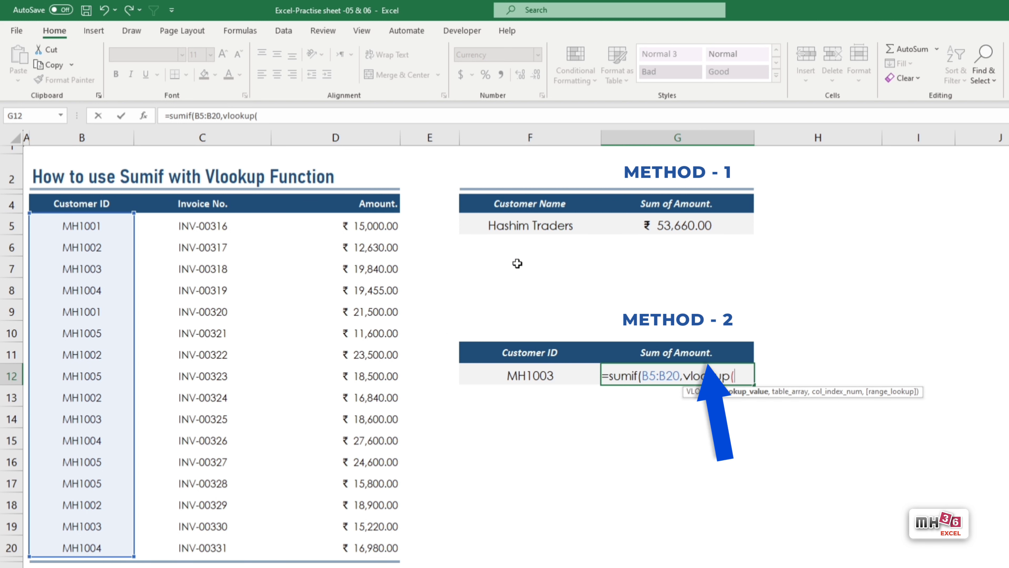
{"action": "left_click", "coordinate": [554, 226]}
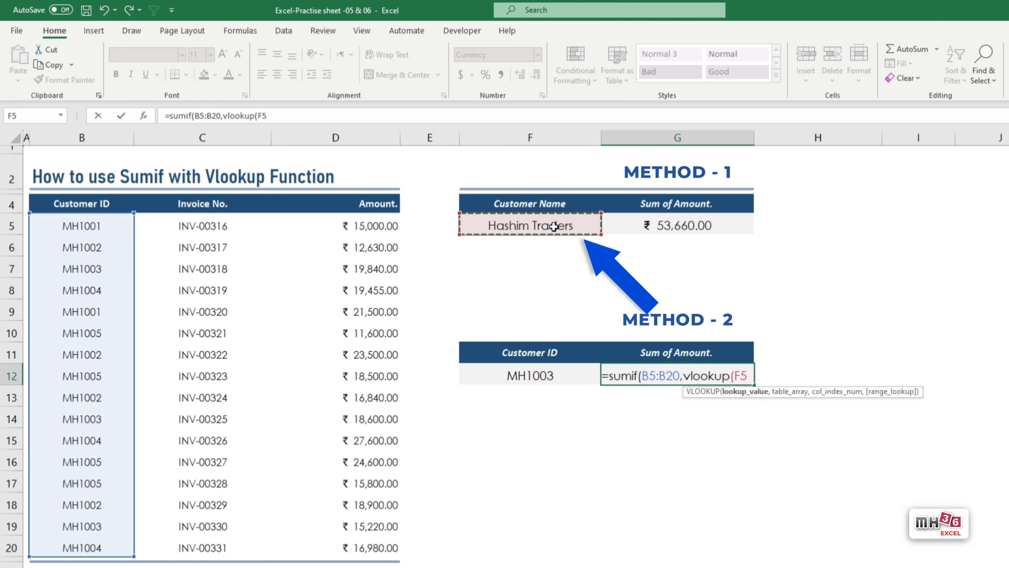
{"action": "type", "text": ","}
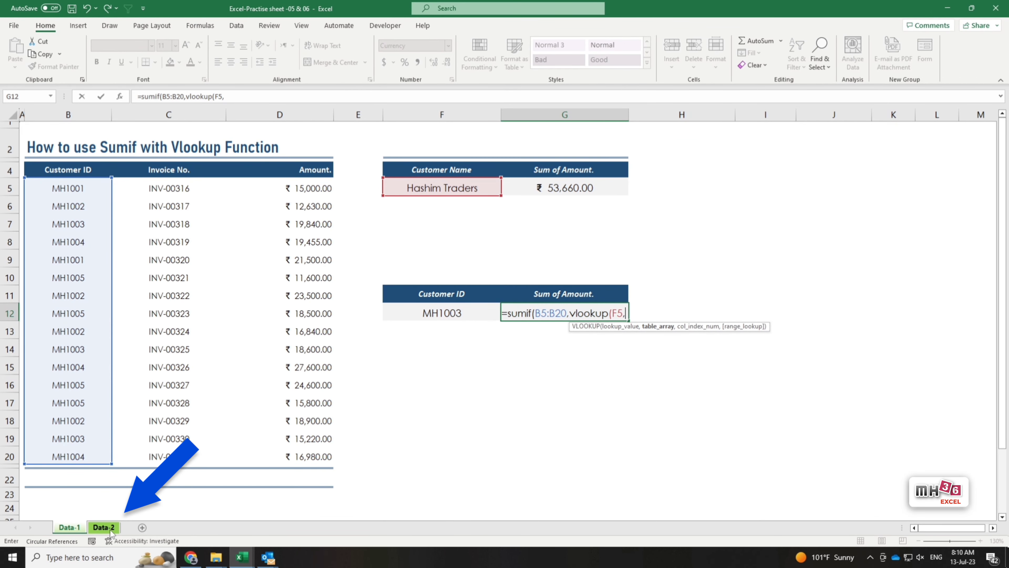
Complete the nested VLOOKUP with table array 'Data-2'!B5:C9, column index 2 and match type 0
{"action": "left_click", "coordinate": [104, 527]}
{"action": "left_click", "coordinate": [55, 232]}
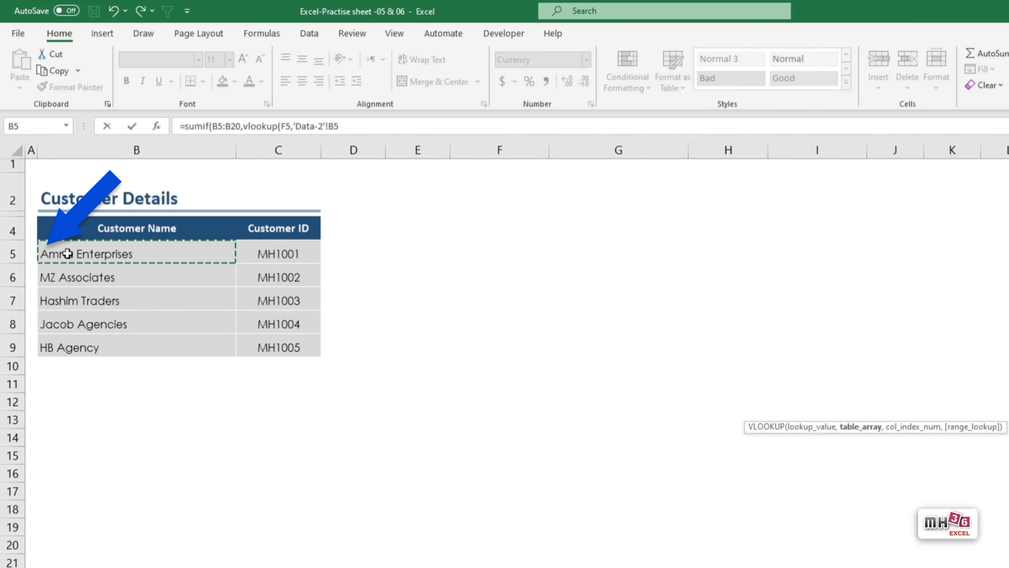
{"action": "left_click_drag", "start_coordinate": [68, 254], "coordinate": [286, 347]}
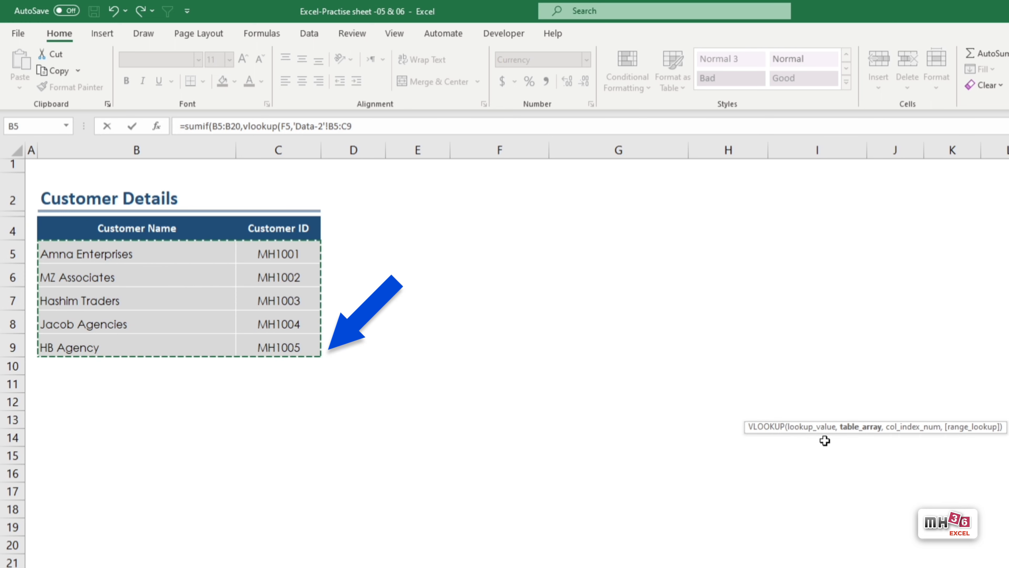
{"action": "left_click_drag", "start_coordinate": [827, 435], "coordinate": [263, 156]}
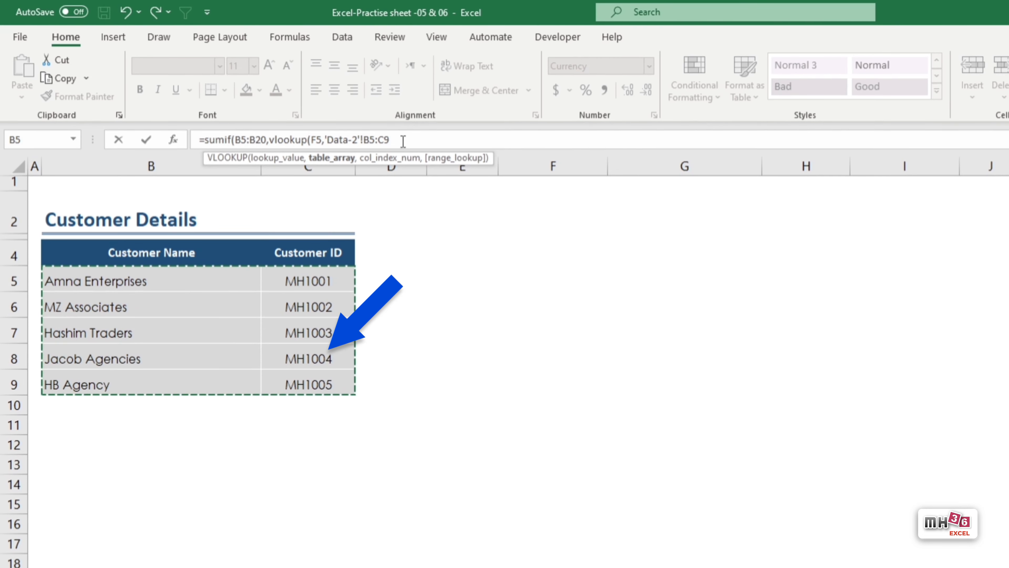
{"action": "type", "text": ",2"}
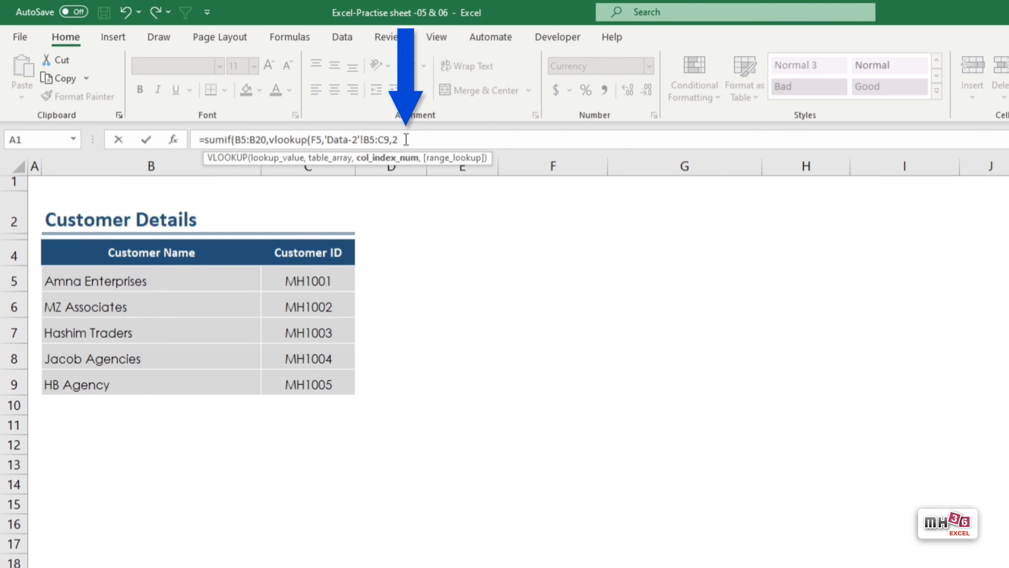
{"action": "type", "text": ","}
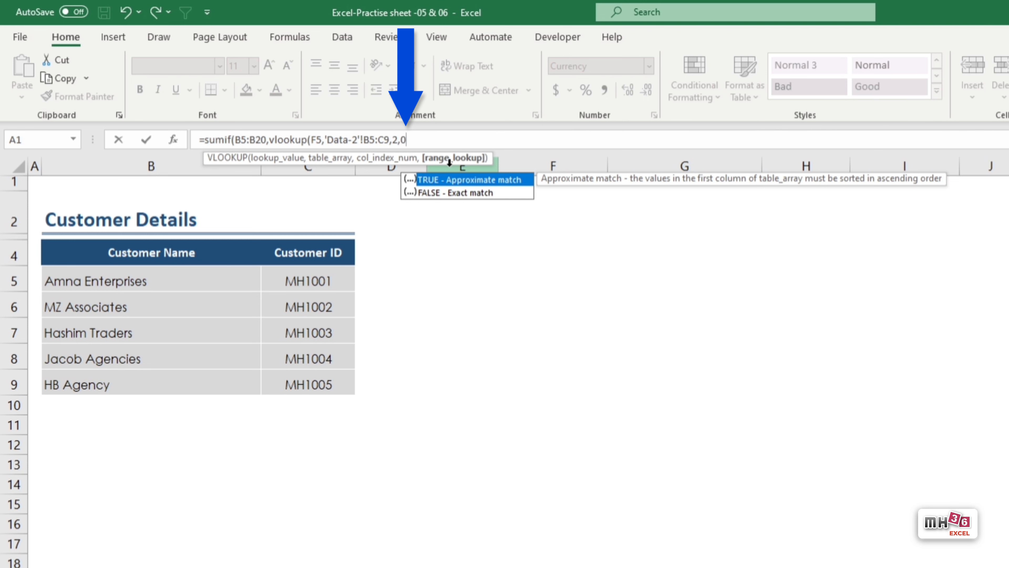
{"action": "type", "text": "0)"}
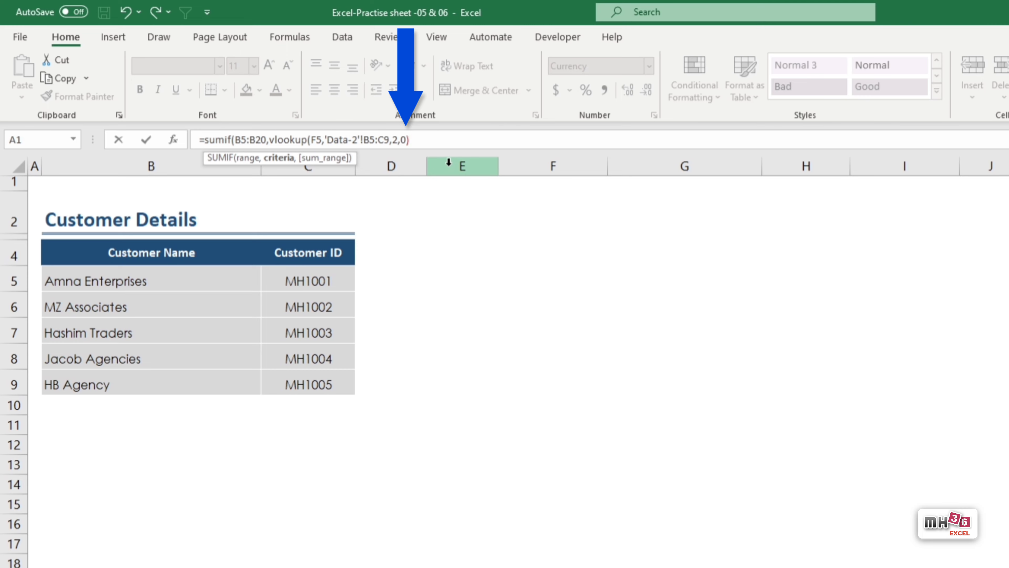
Add 'Data-1'!D5:D20 as the SUMIF sum range and enter the completed formula in G12
{"action": "left_click", "coordinate": [436, 140]}
{"action": "type", "text": ","}
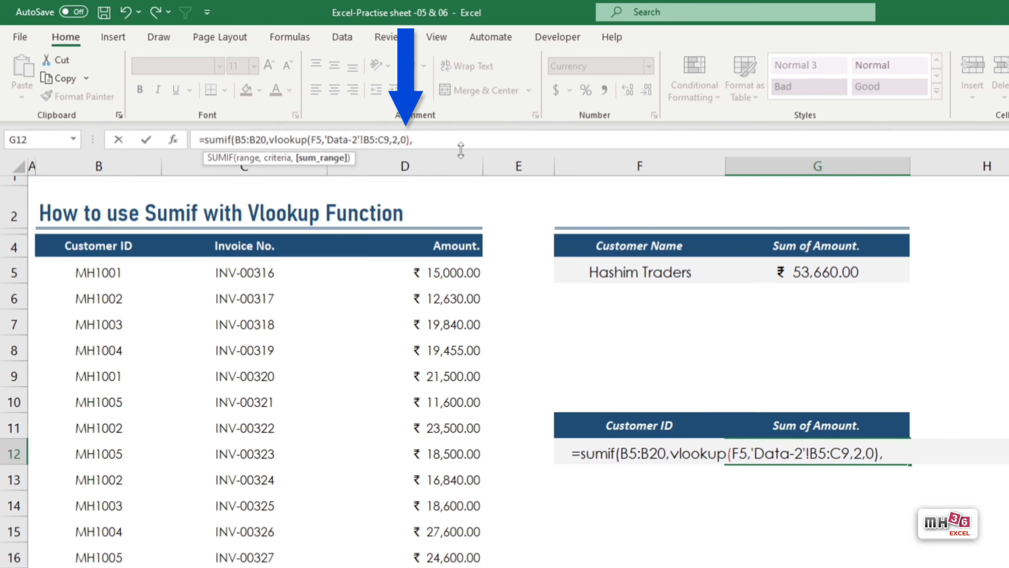
{"action": "left_click", "coordinate": [896, 457]}
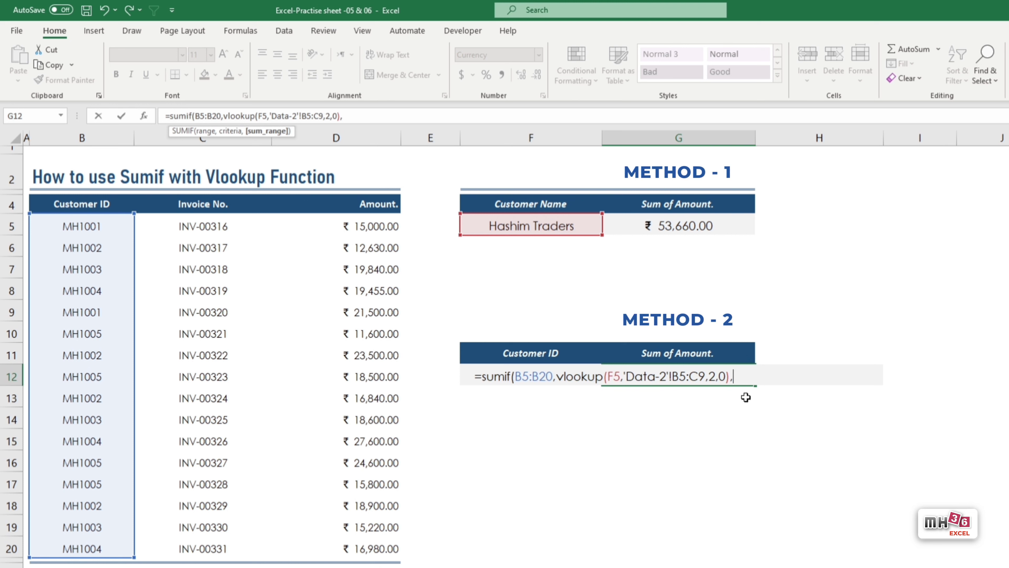
{"action": "left_click_drag", "start_coordinate": [377, 226], "coordinate": [384, 544]}
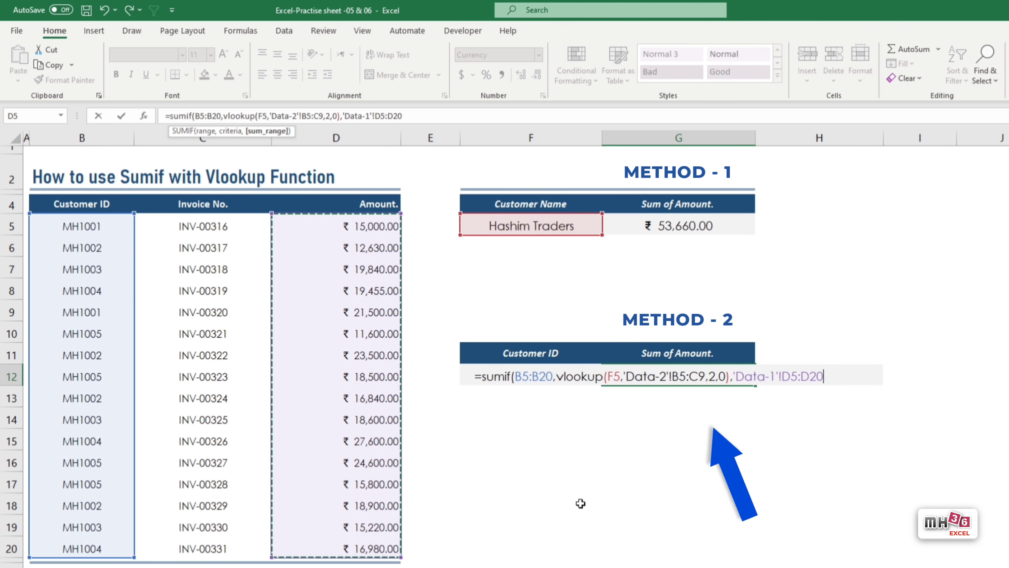
{"action": "type", "text": ")"}
{"action": "key", "text": "Return"}
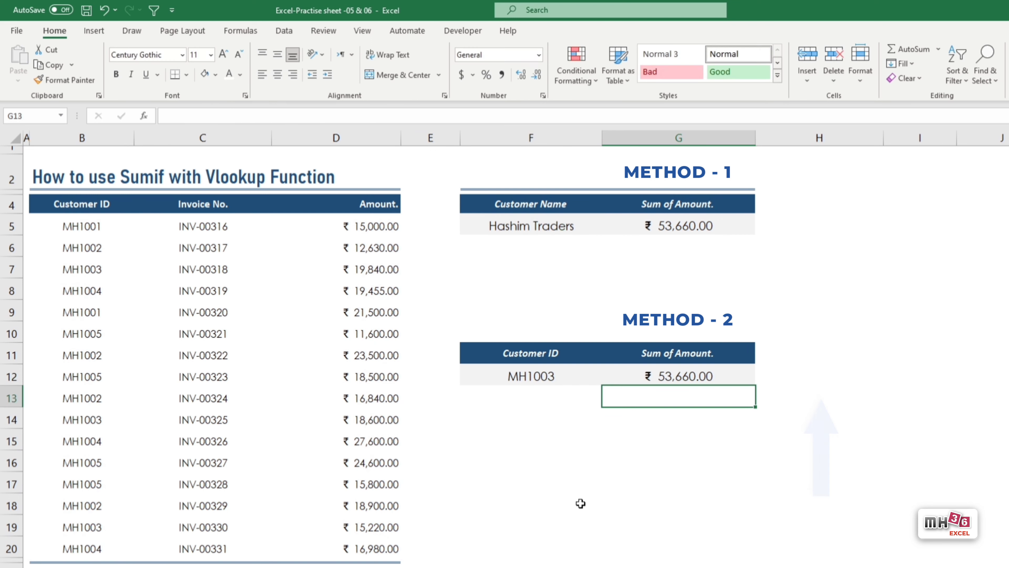
Test both totals by changing the customer name in F5 to Amna Enterprises, Hashim Traders, Jacob Agencies and HB Agency in turn
{"action": "left_click", "coordinate": [1003, 458]}
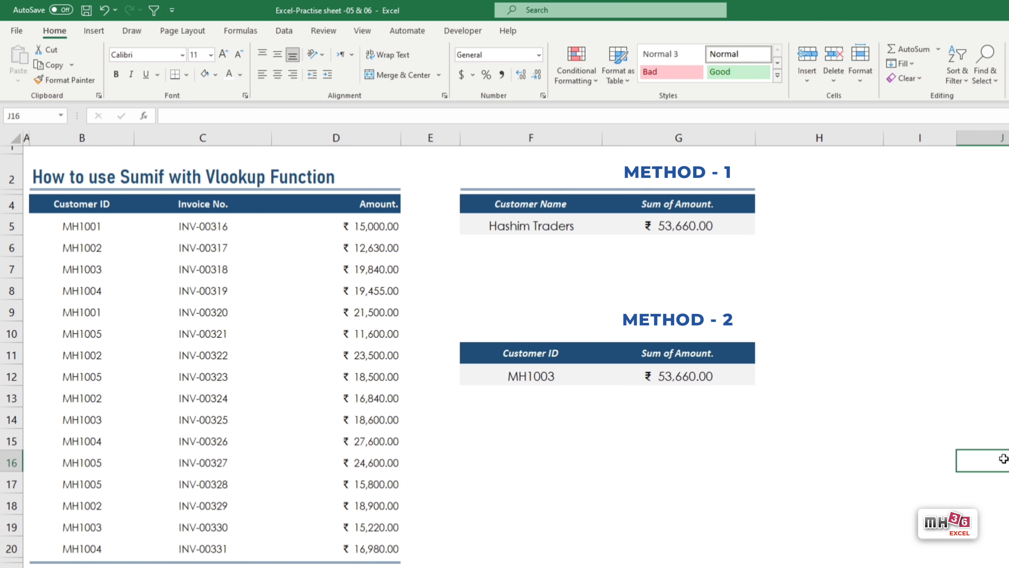
{"action": "left_click", "coordinate": [580, 227]}
{"action": "left_click", "coordinate": [607, 229]}
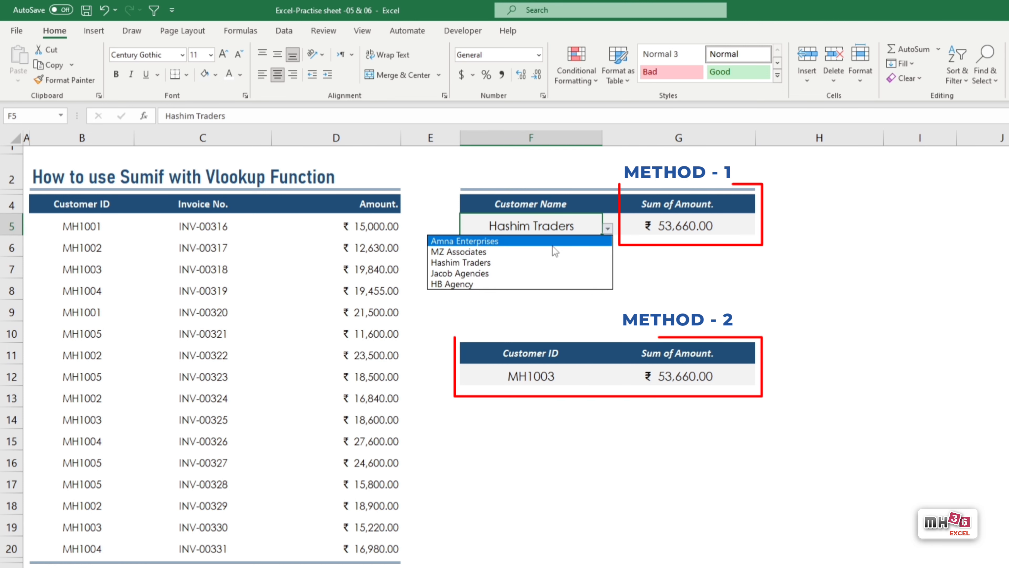
{"action": "left_click", "coordinate": [552, 242]}
{"action": "left_click", "coordinate": [608, 229]}
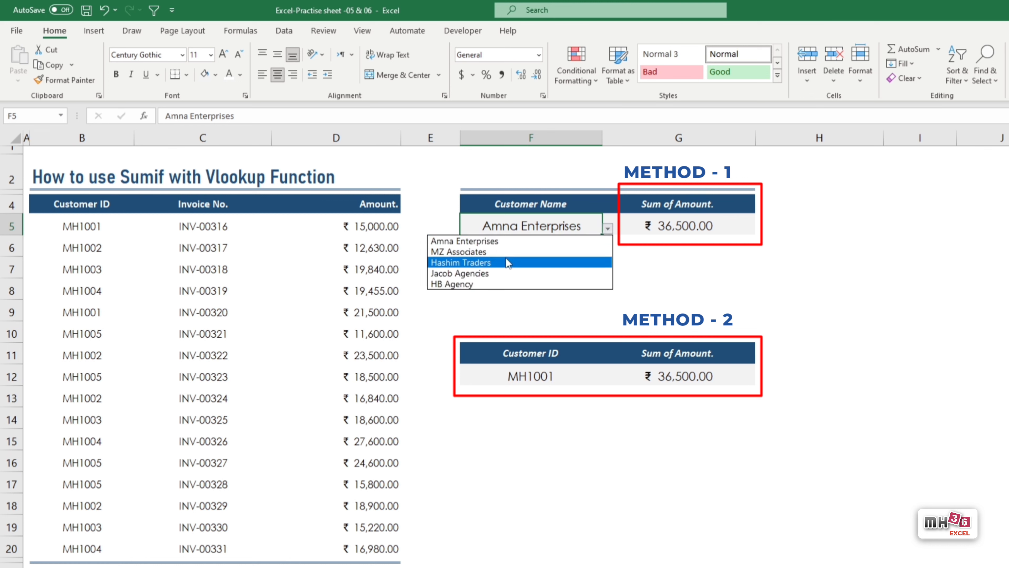
{"action": "left_click", "coordinate": [505, 262]}
{"action": "left_click", "coordinate": [607, 228]}
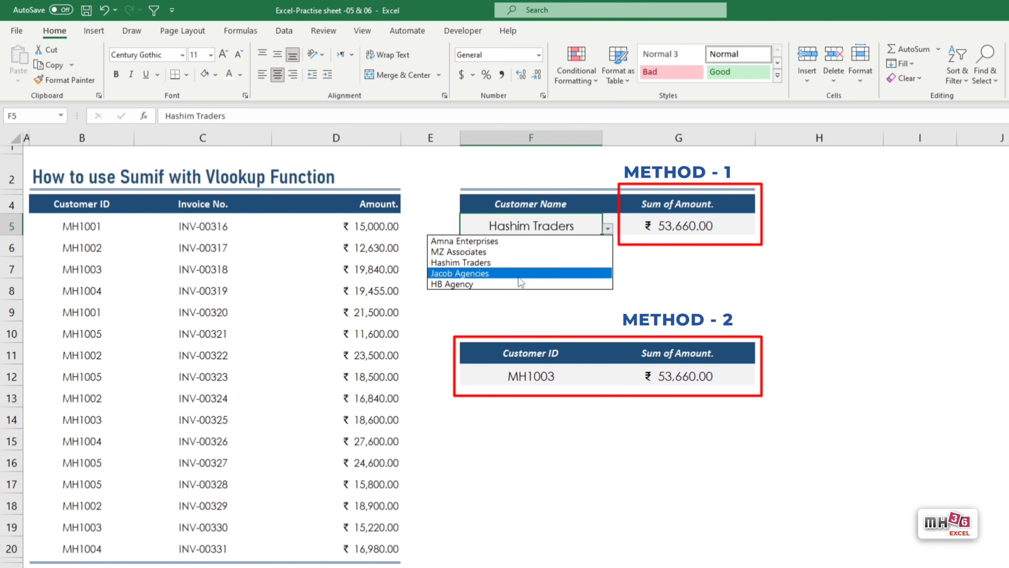
{"action": "left_click", "coordinate": [520, 273]}
{"action": "left_click", "coordinate": [608, 229]}
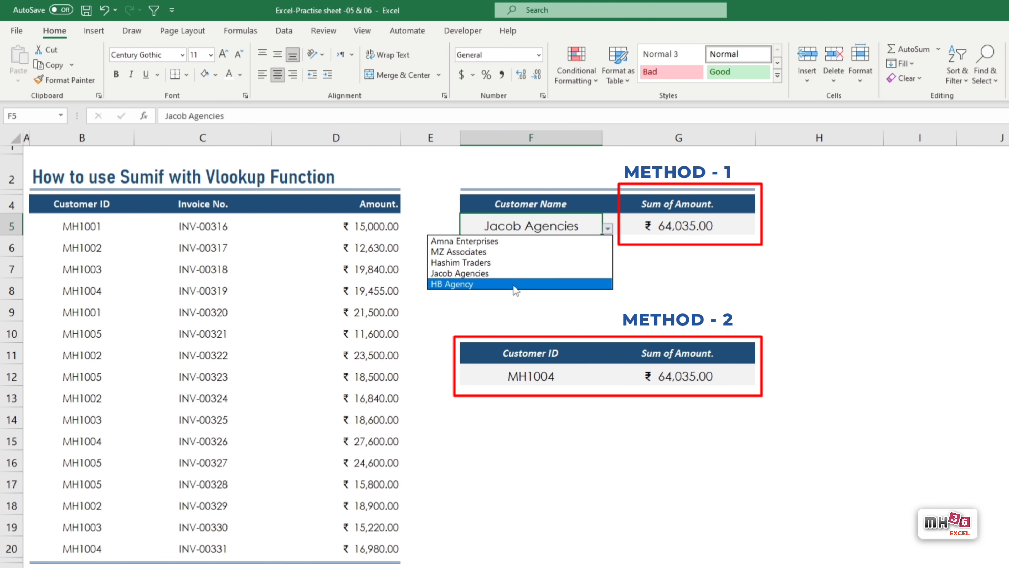
{"action": "left_click", "coordinate": [515, 284]}
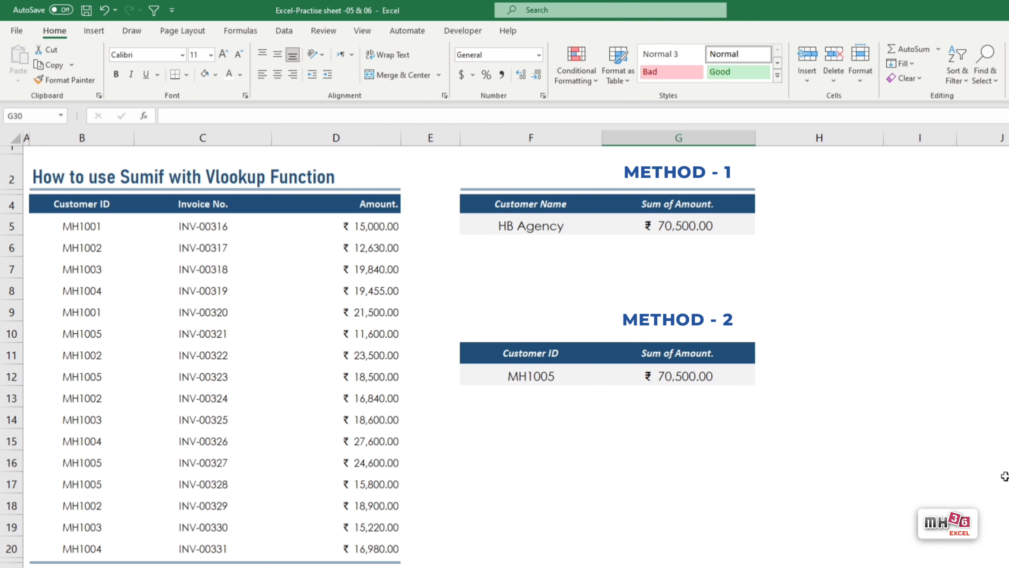